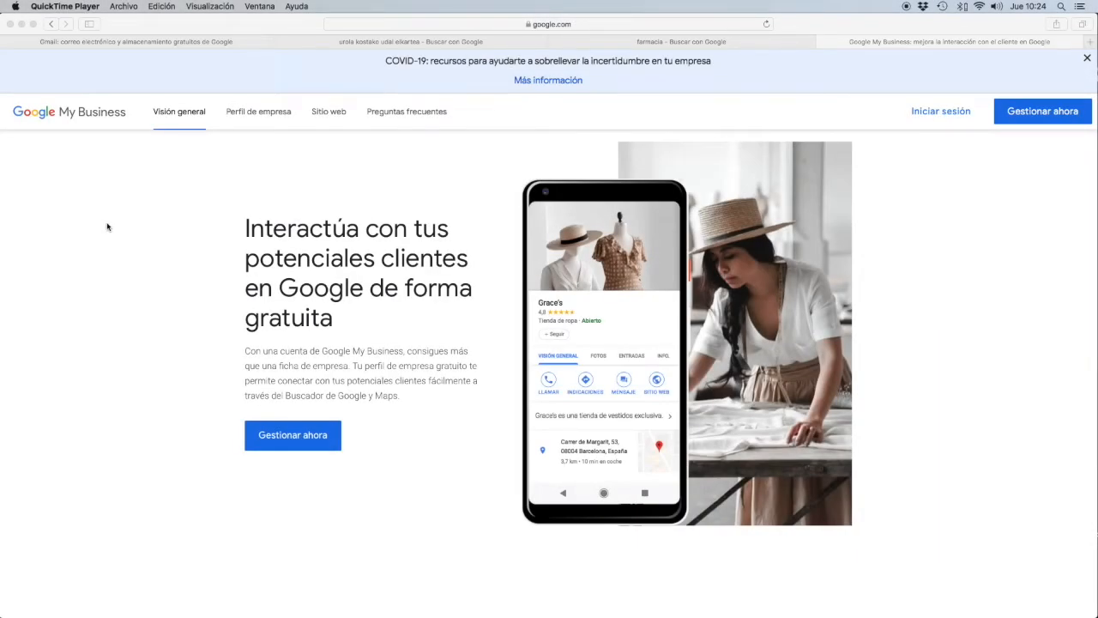
Step: Examine Urola Kostako Udal Elkartea and nearby businesses on the Zarautz map, and view the farmacia search results
click(460, 44)
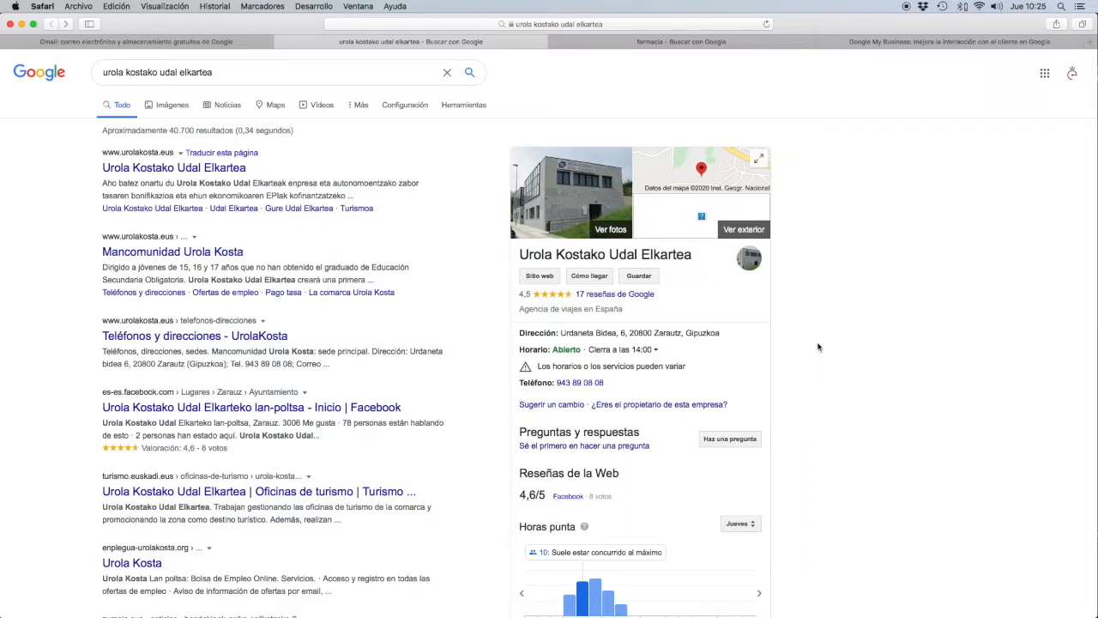
click(735, 178)
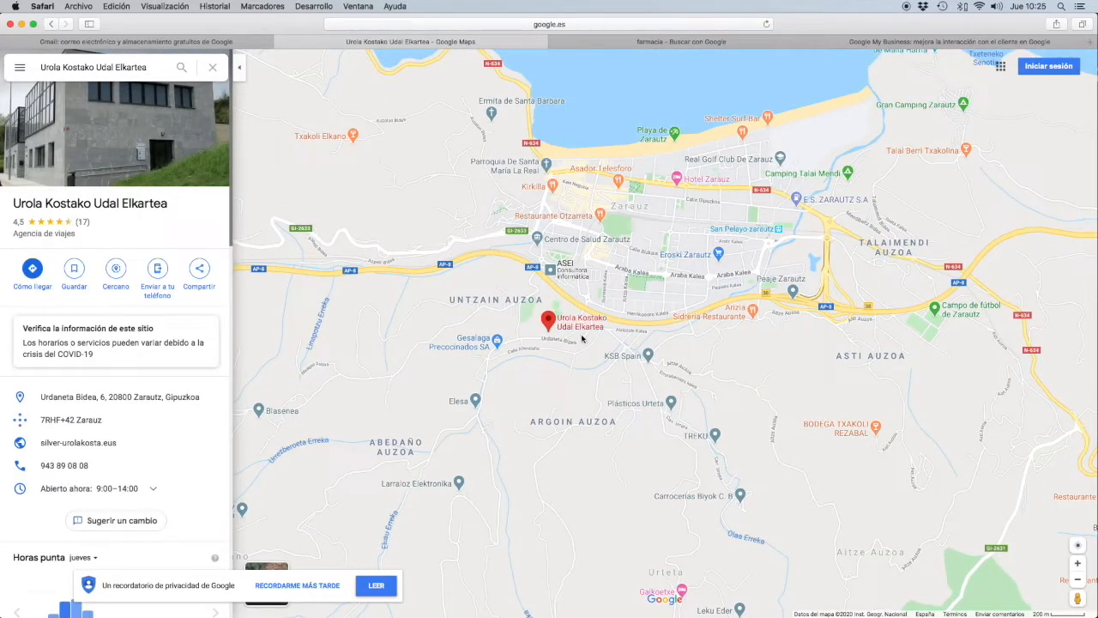
double_click(667, 296)
drag(646, 296, 649, 379)
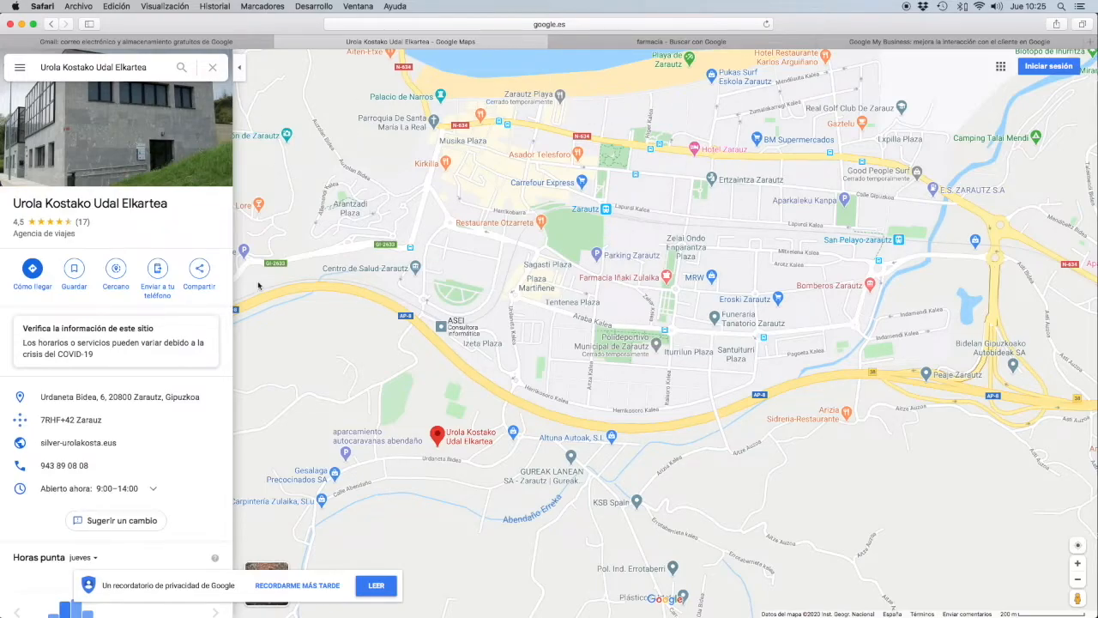
mouse_move(541, 102)
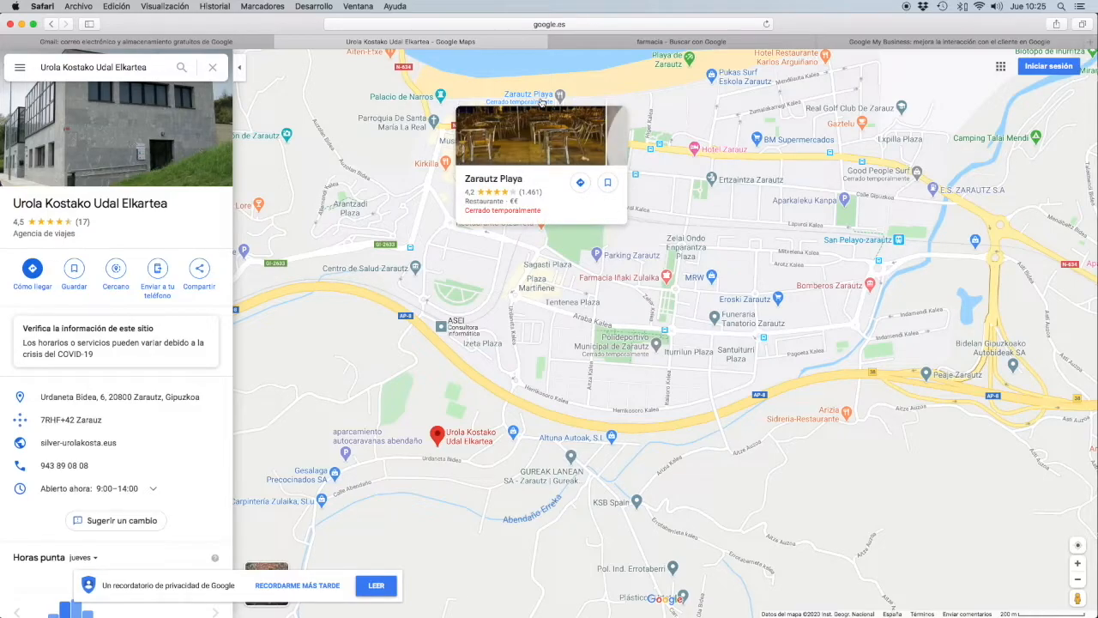
click(643, 43)
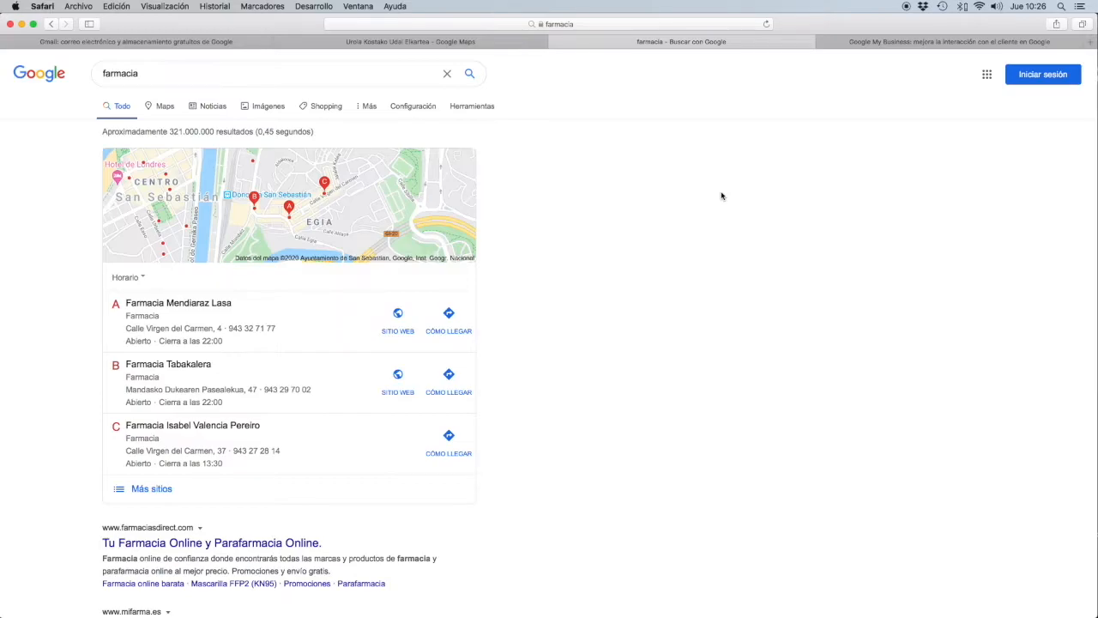
Step: Return to the Urola Kostako Udal Elkartea search results and examine its business profile's contact details, ownership link, busy hours and reviews
click(455, 42)
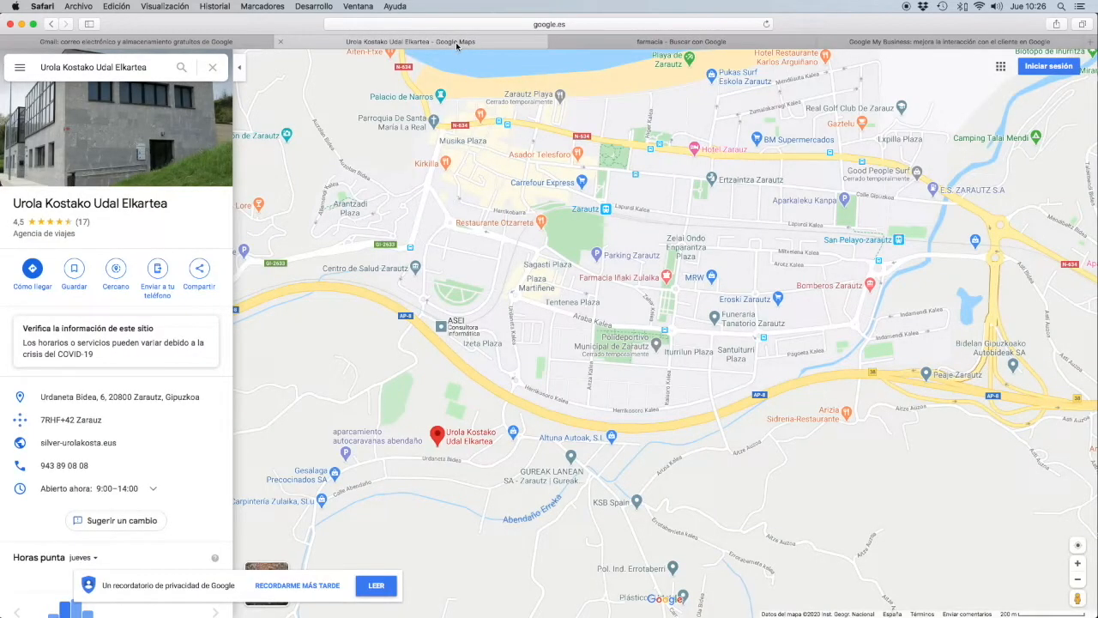
click(50, 24)
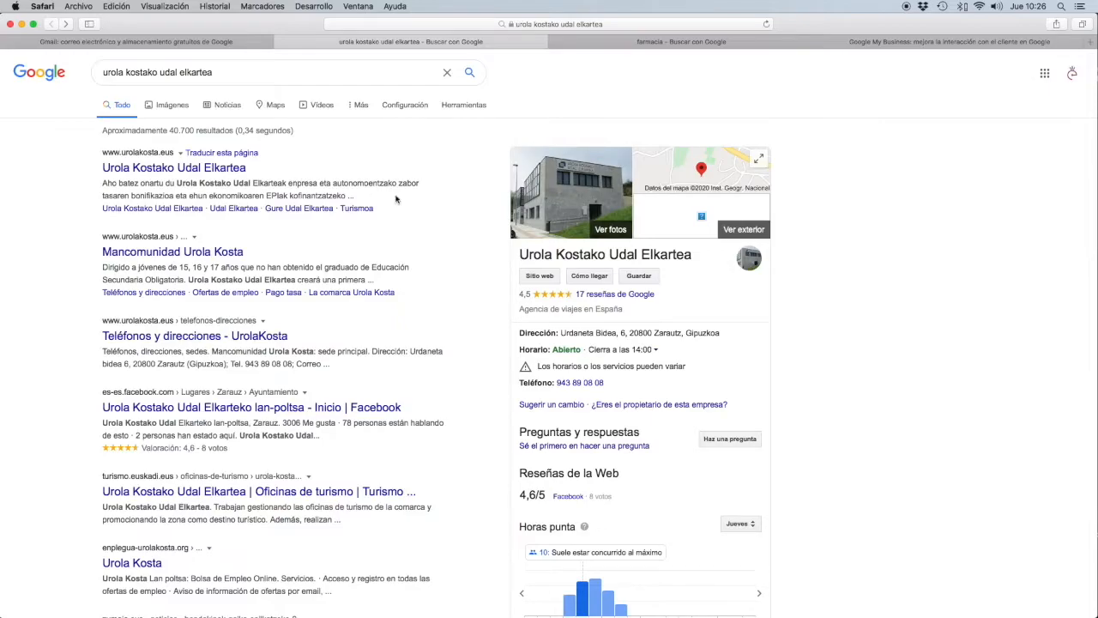
scroll(811, 405, down, 2)
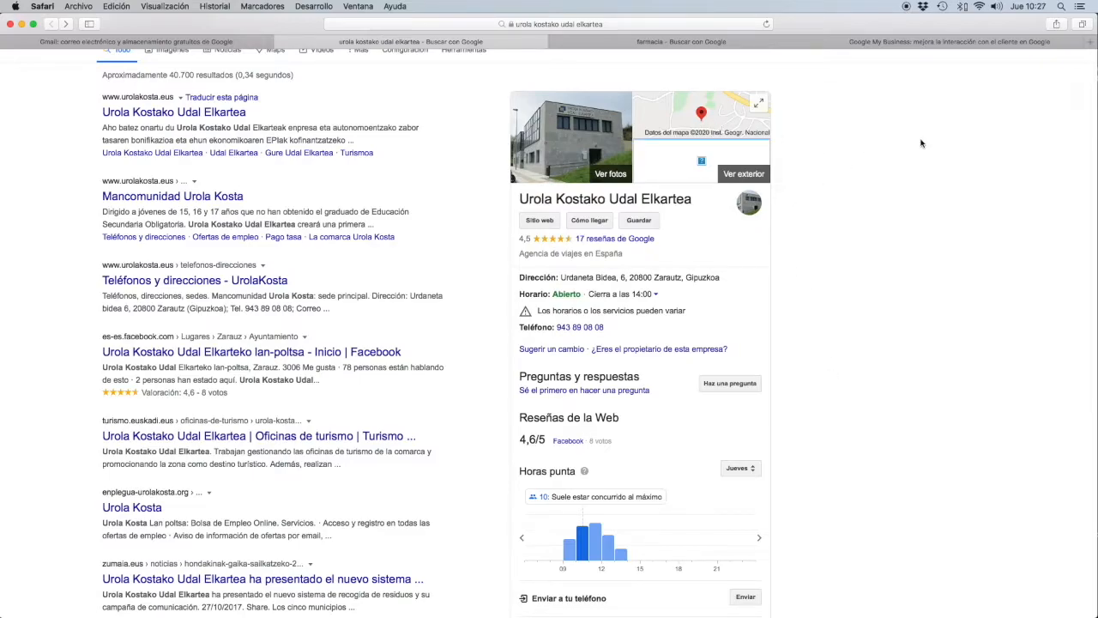
scroll(920, 143, down, 2)
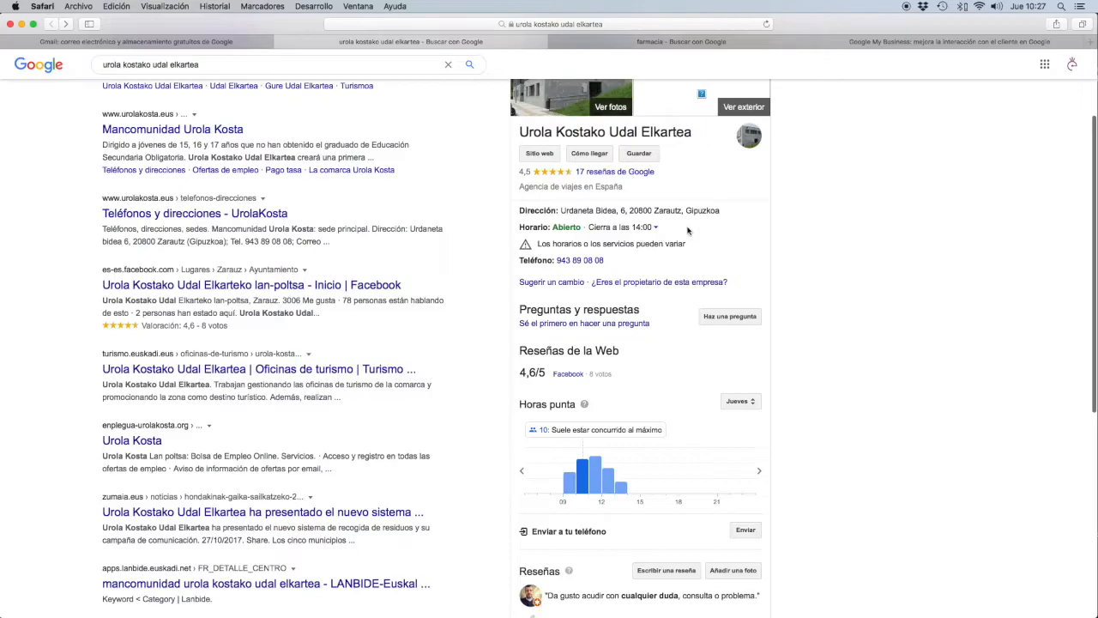
scroll(743, 237, up, 1)
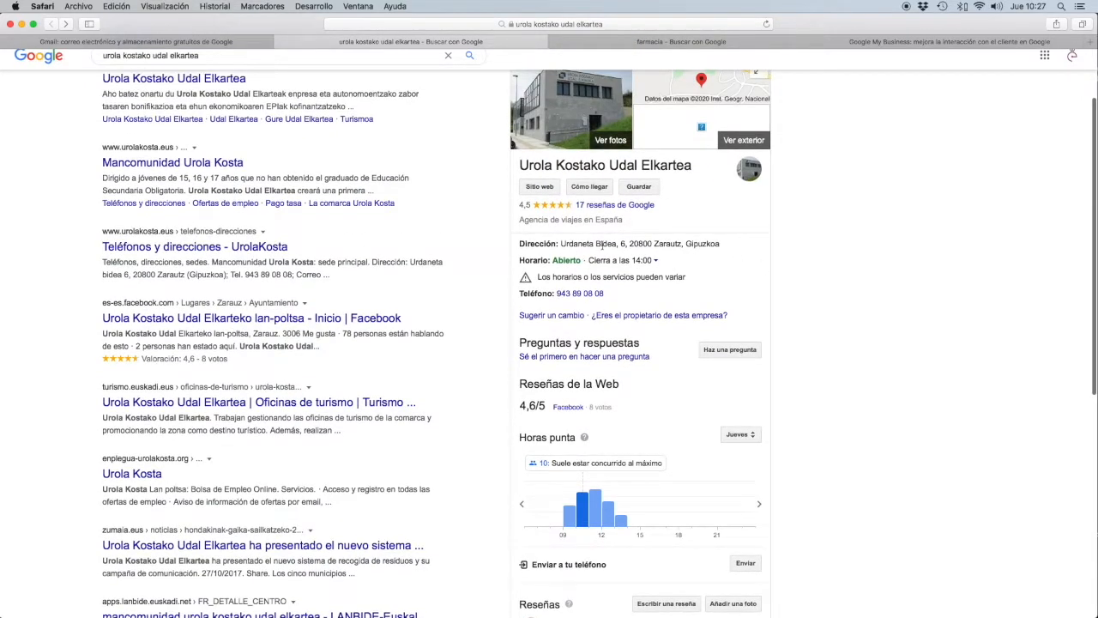
scroll(730, 258, up, 1)
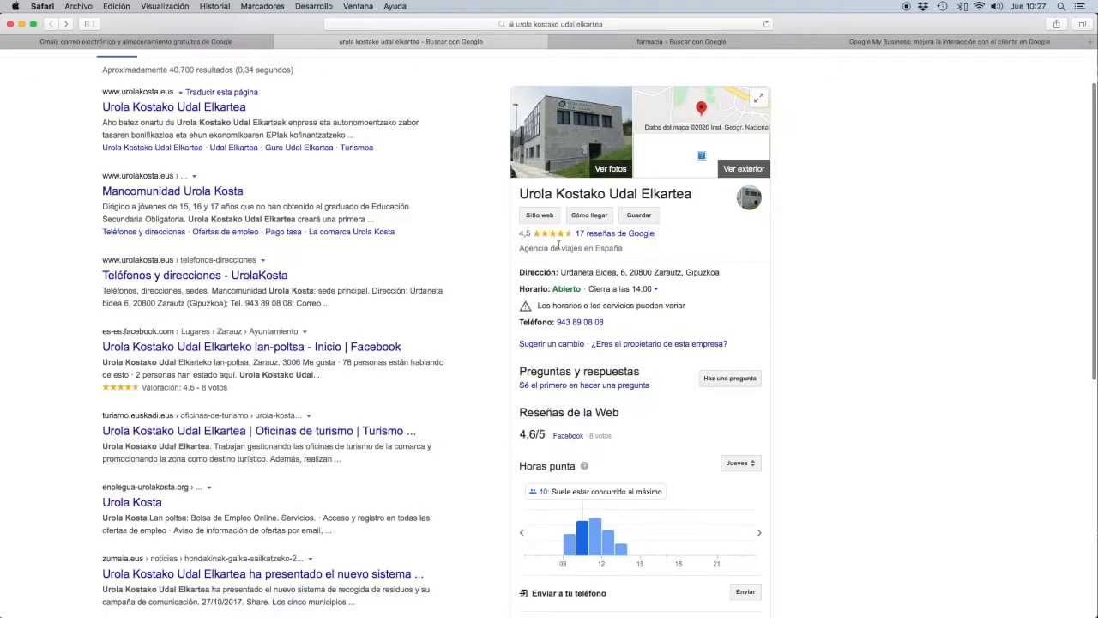
scroll(662, 266, down, 2)
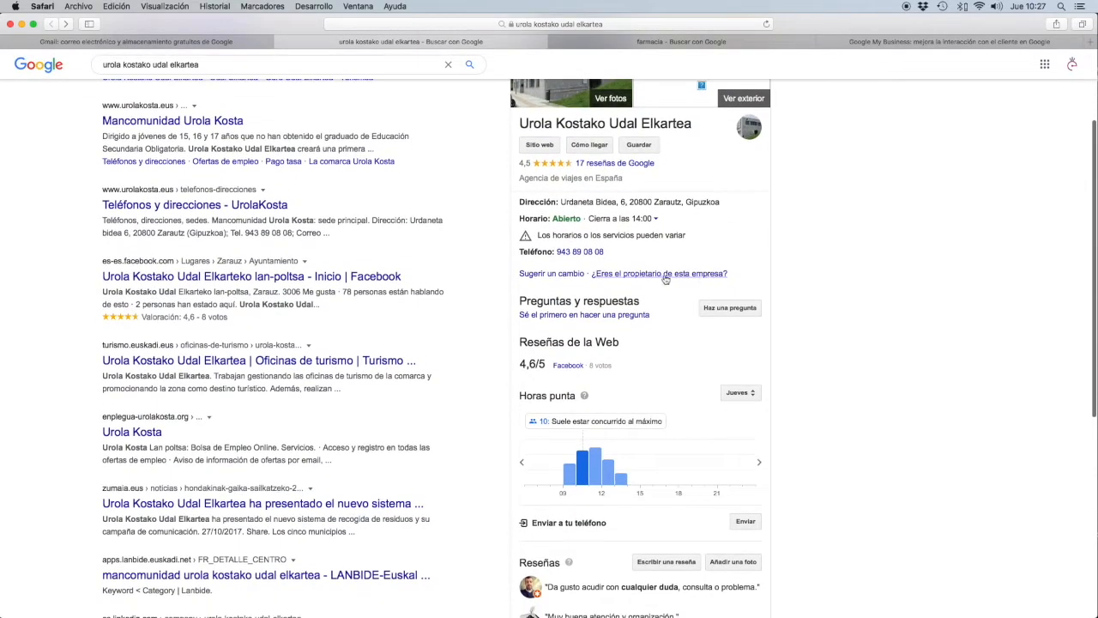
scroll(674, 278, down, 3)
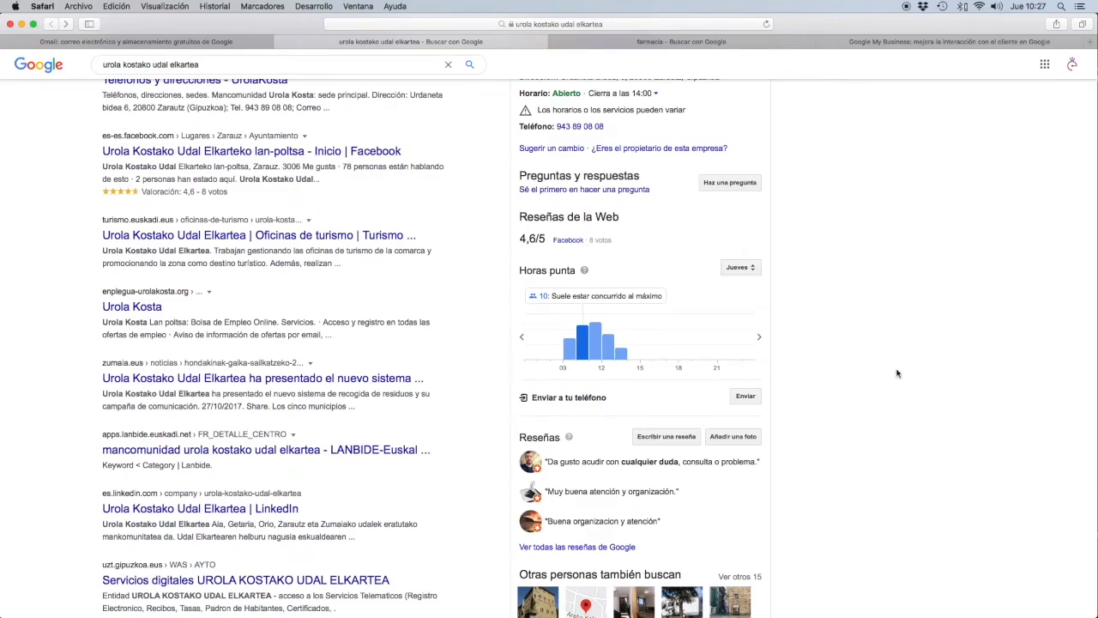
scroll(897, 373, up, 3)
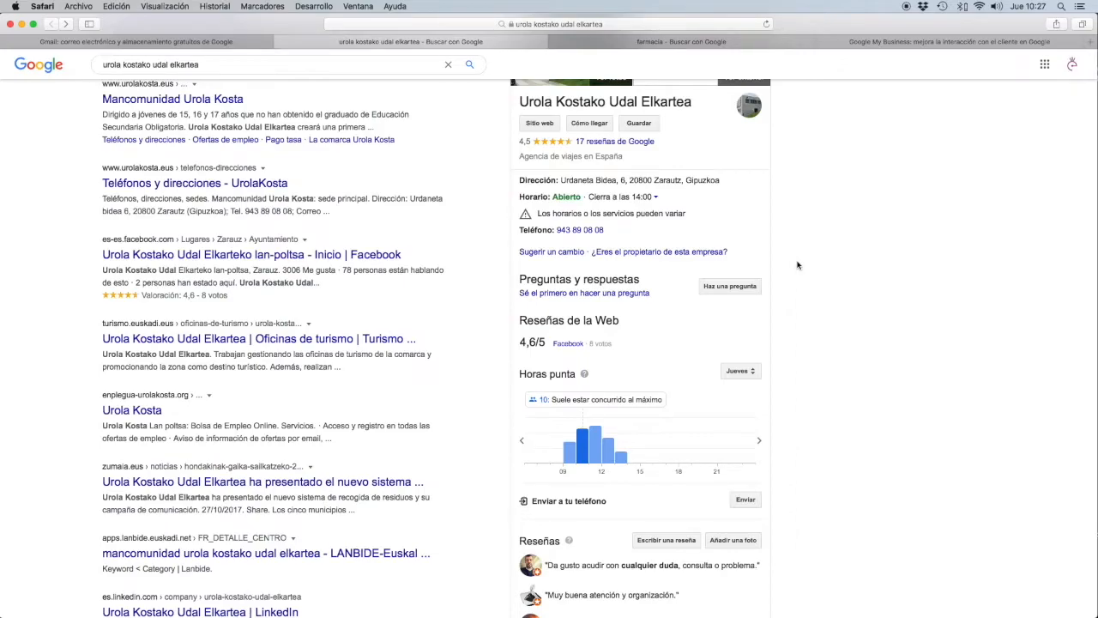
scroll(797, 265, up, 1)
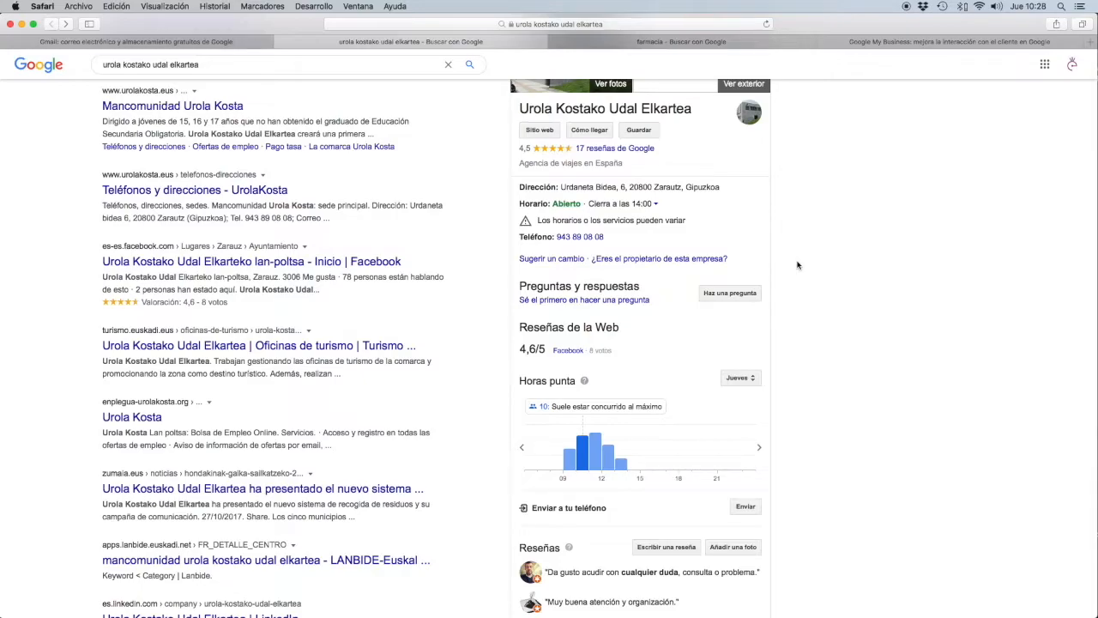
scroll(797, 265, up, 5)
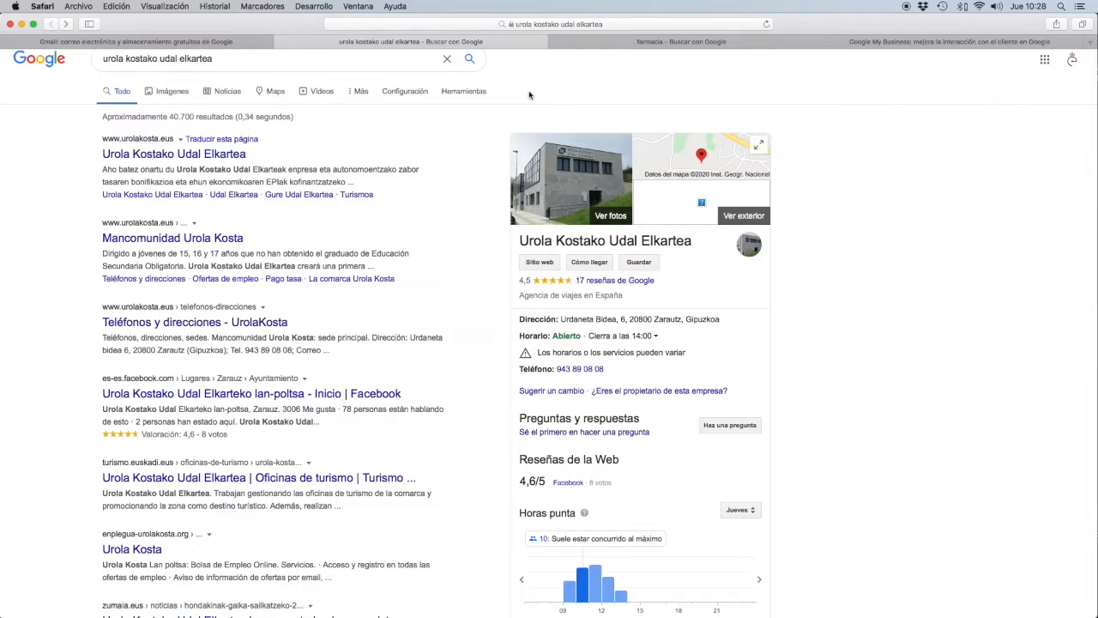
Step: Go to the Gmail page and sign in to the business's mail account
click(225, 42)
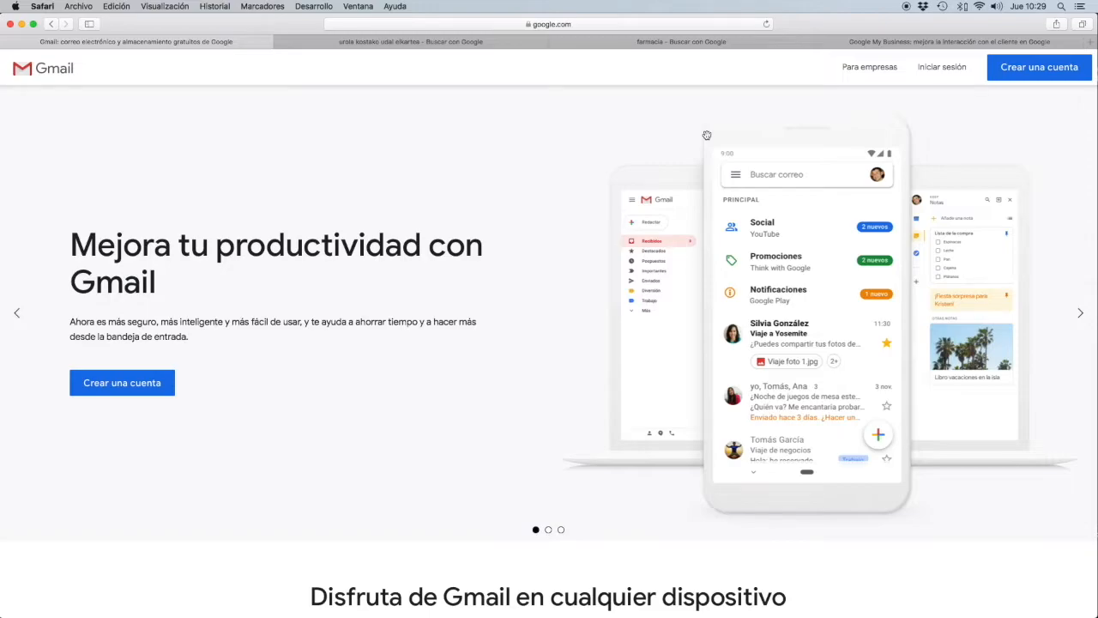
click(936, 65)
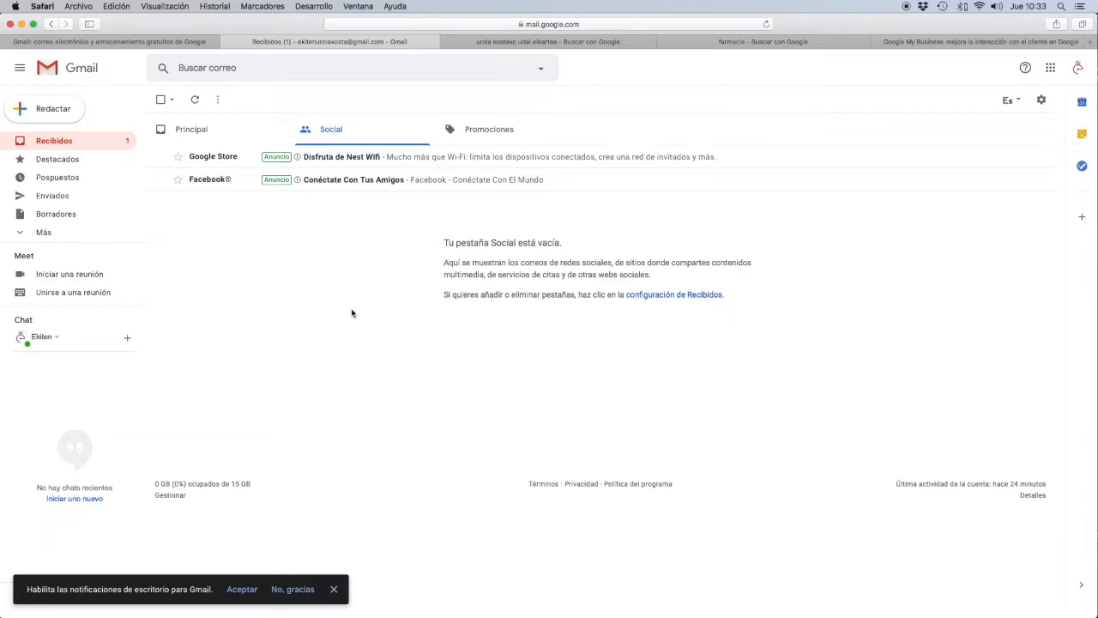
Step: Review the Urola Kostako Udal Elkartea business profile again in the Google search results
click(608, 42)
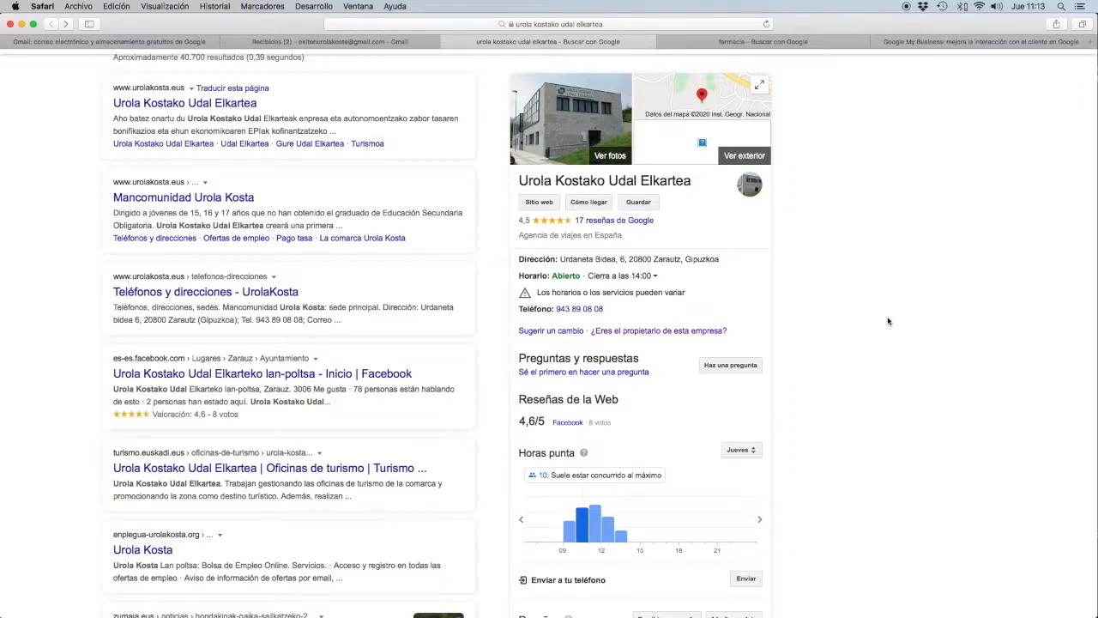
scroll(888, 321, down, 4)
scroll(888, 321, up, 3)
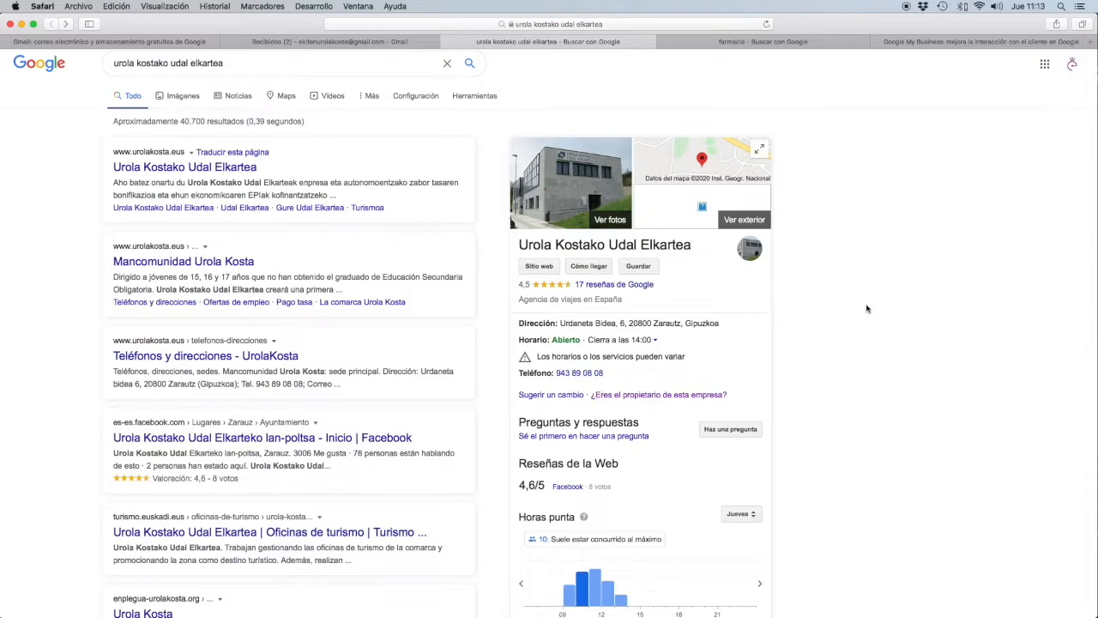
Step: Check the address of the Google My Business page and sign in to the service
click(941, 43)
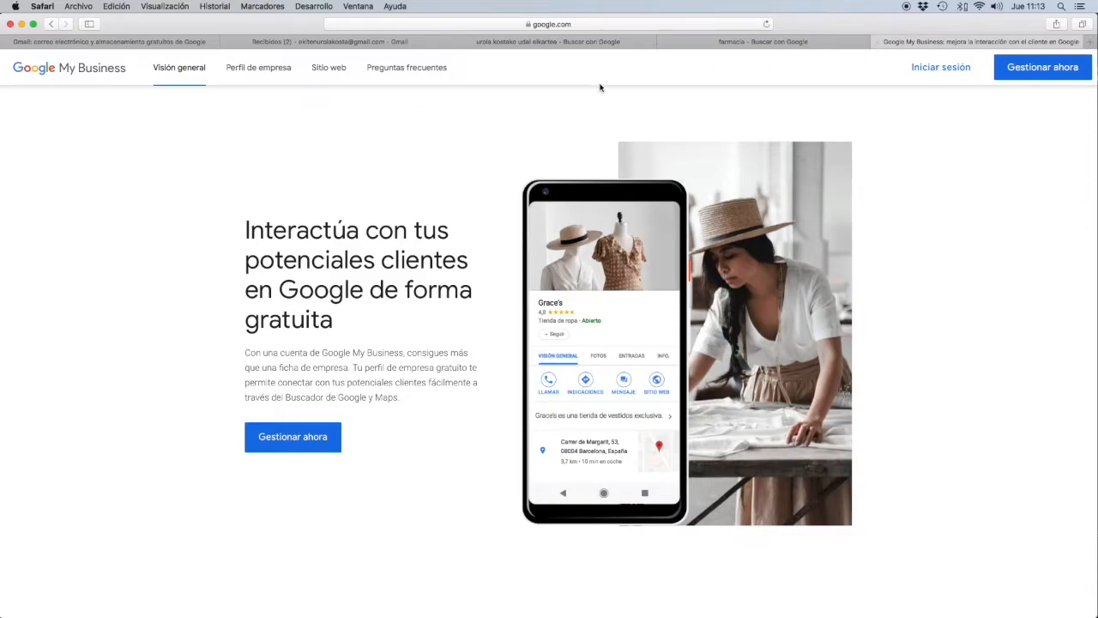
click(612, 24)
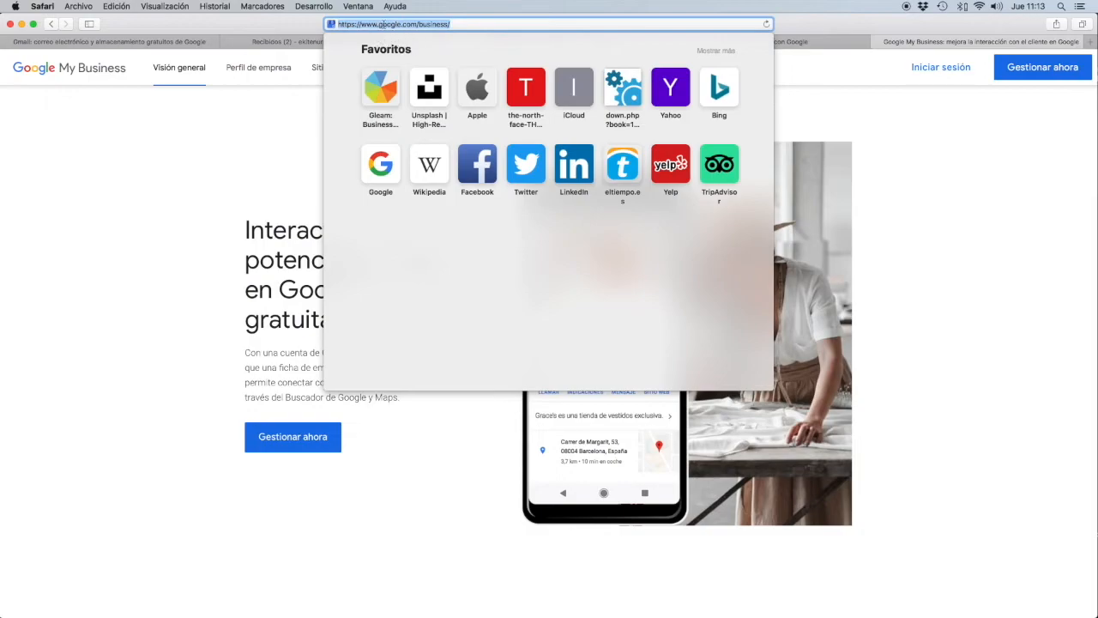
click(179, 191)
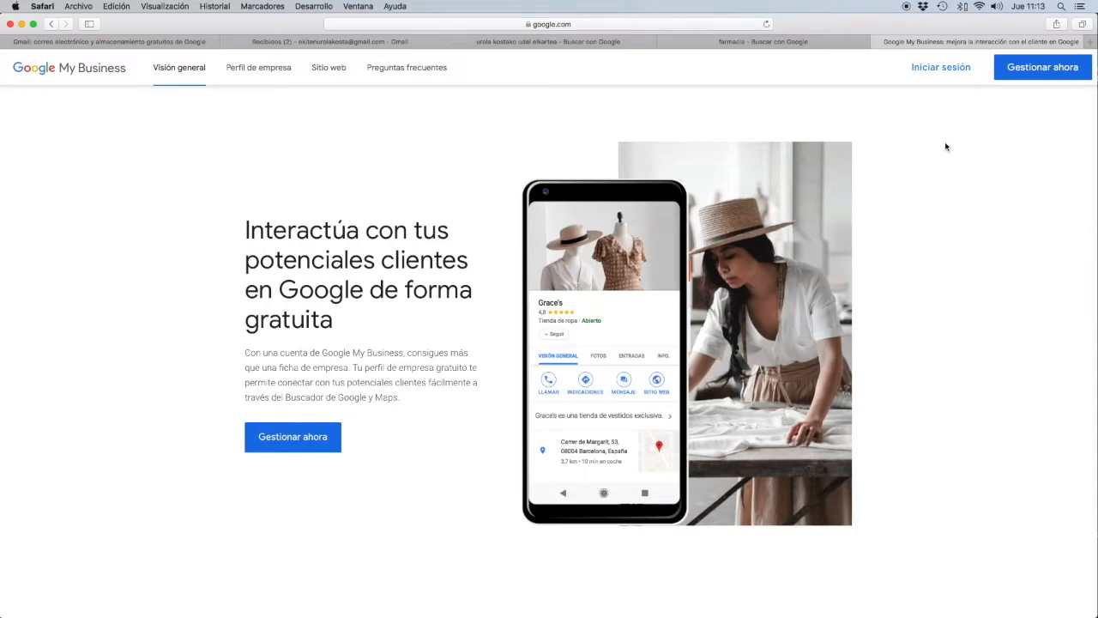
click(940, 68)
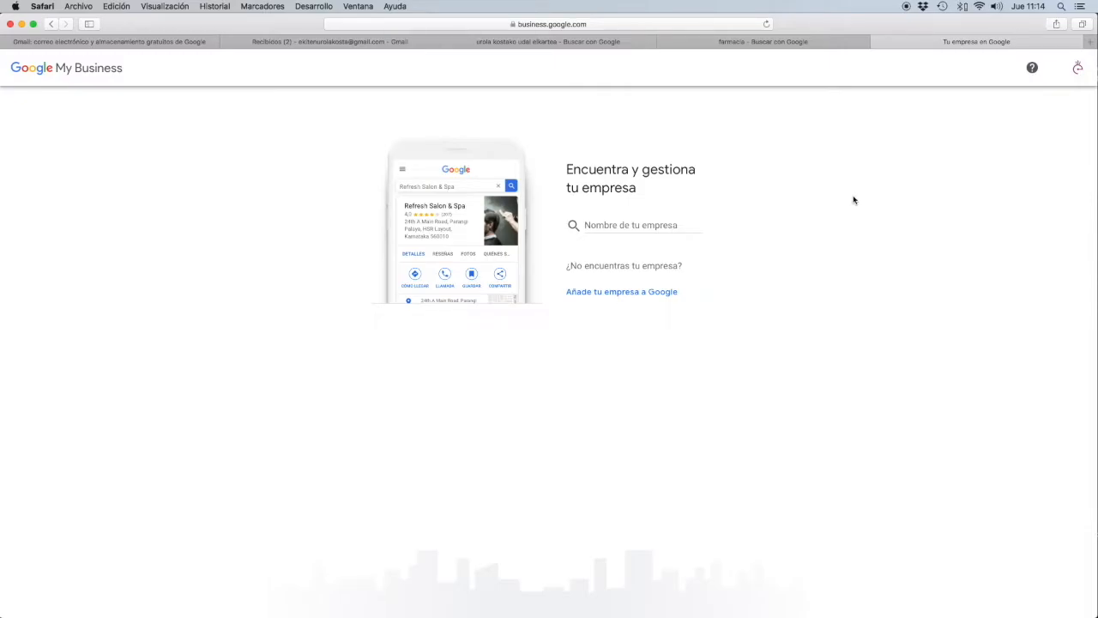
Step: Search for the business name "Urola Kosta Ekiten Olatura-UP!" in Google My Business
click(667, 228)
text(Urola Kosta)
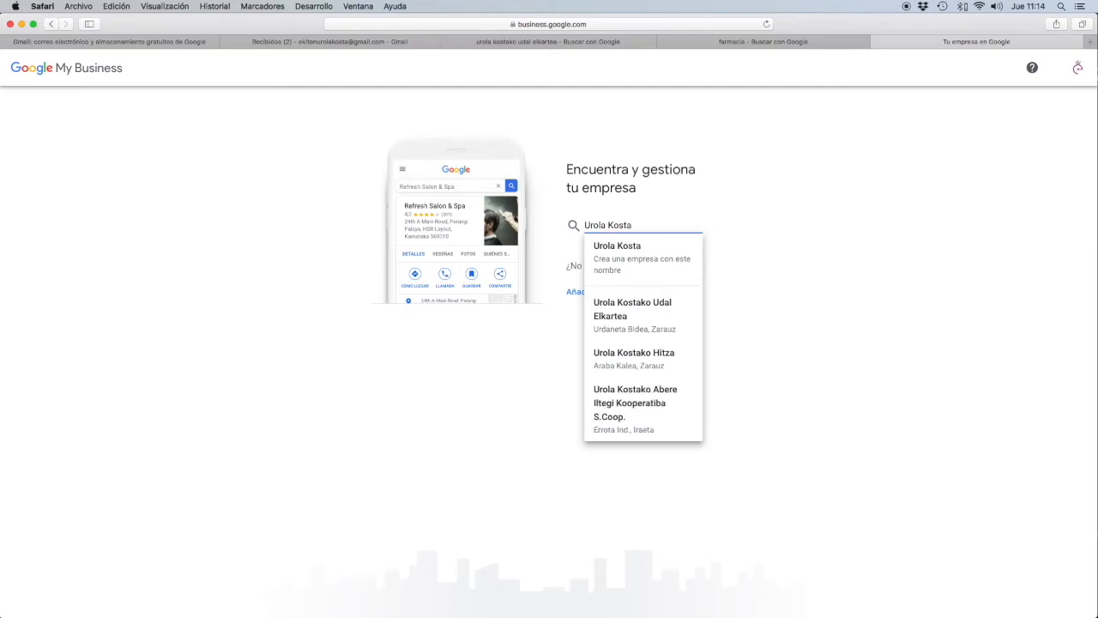
text( E)
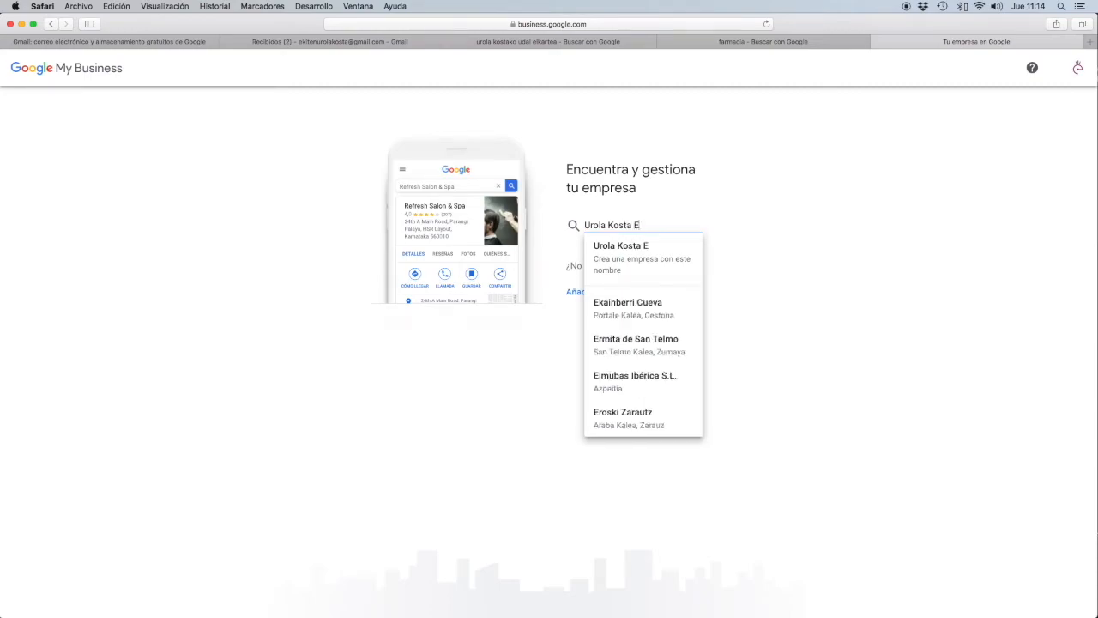
text(kiten Olatu)
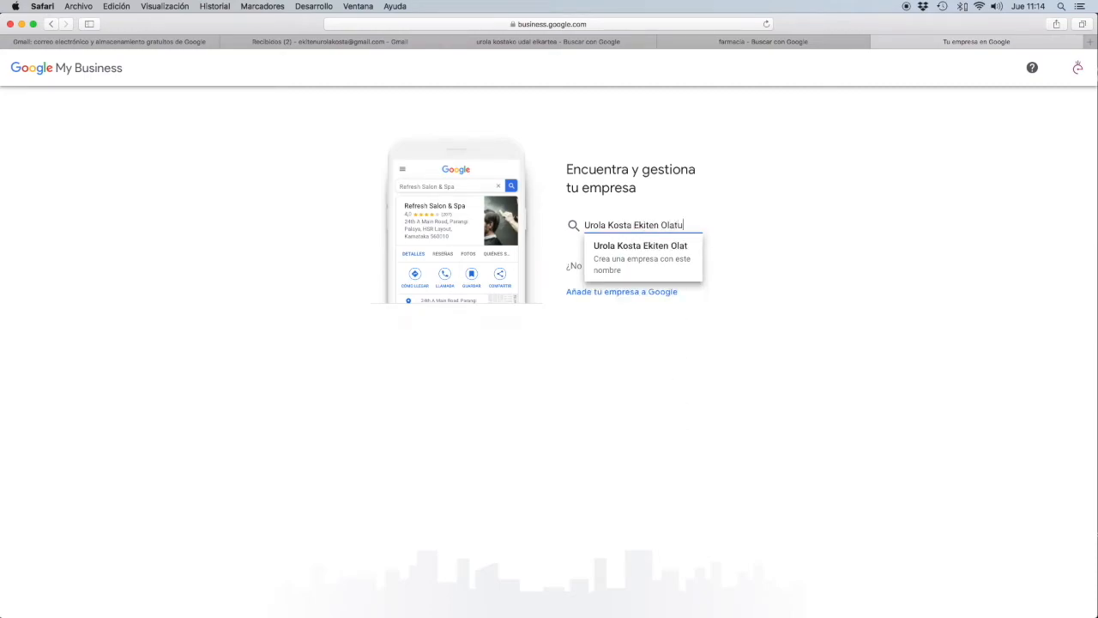
text(ra-UP!)
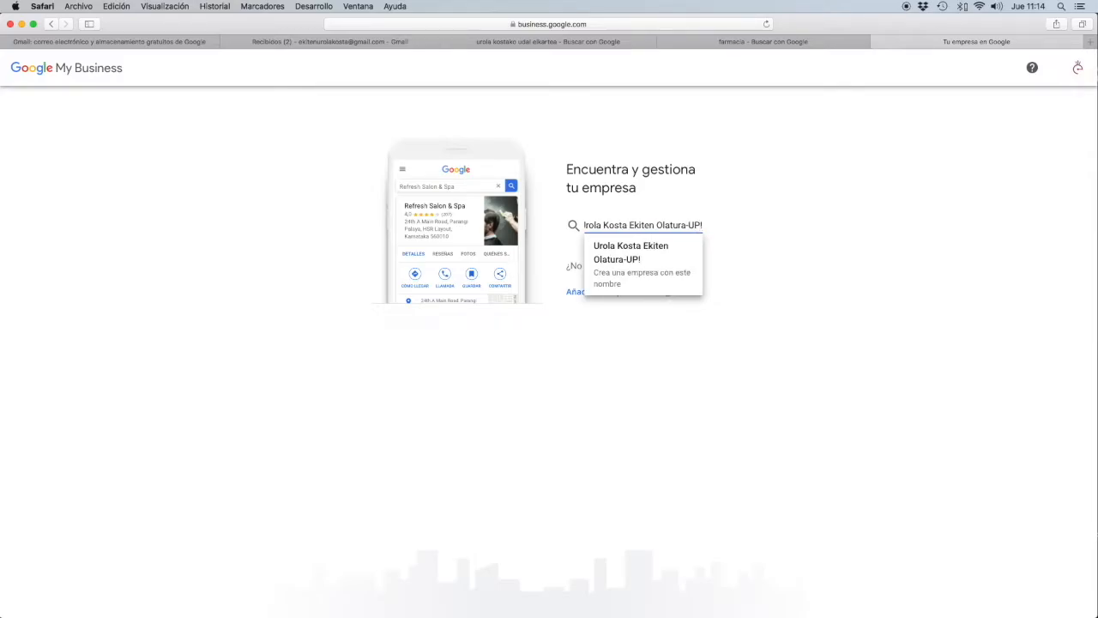
Step: Shorten the searched name to "Urola Kosta" to check the suggested businesses, and restore the ending "Ekiten Olatura-UP!"
drag(703, 230, 628, 229)
key(super+c)
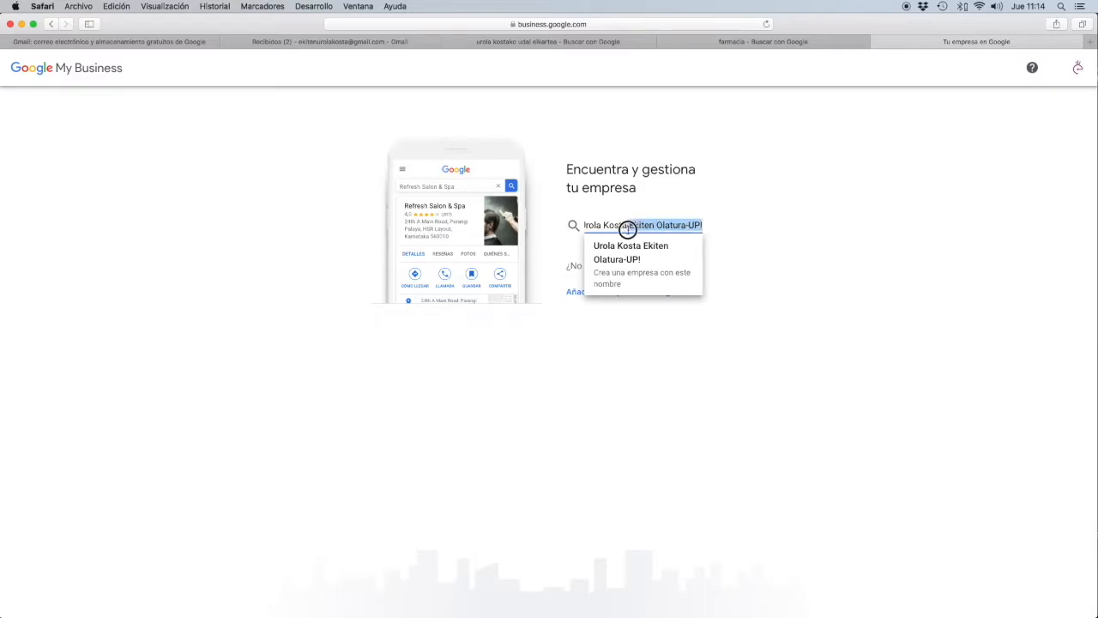
key(BackSpace)
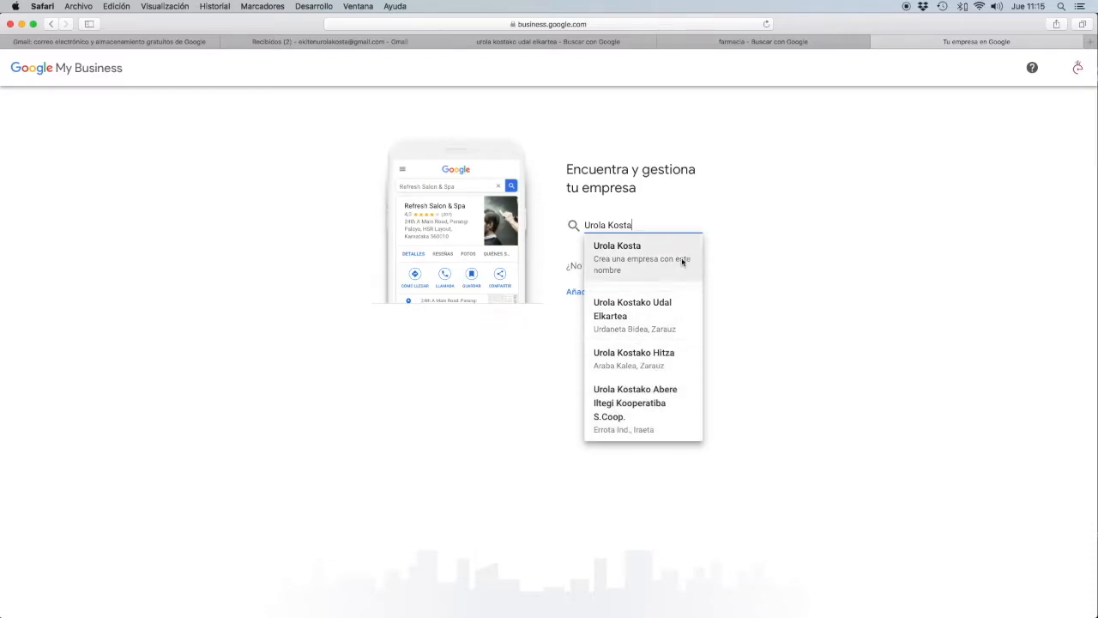
key(super+v)
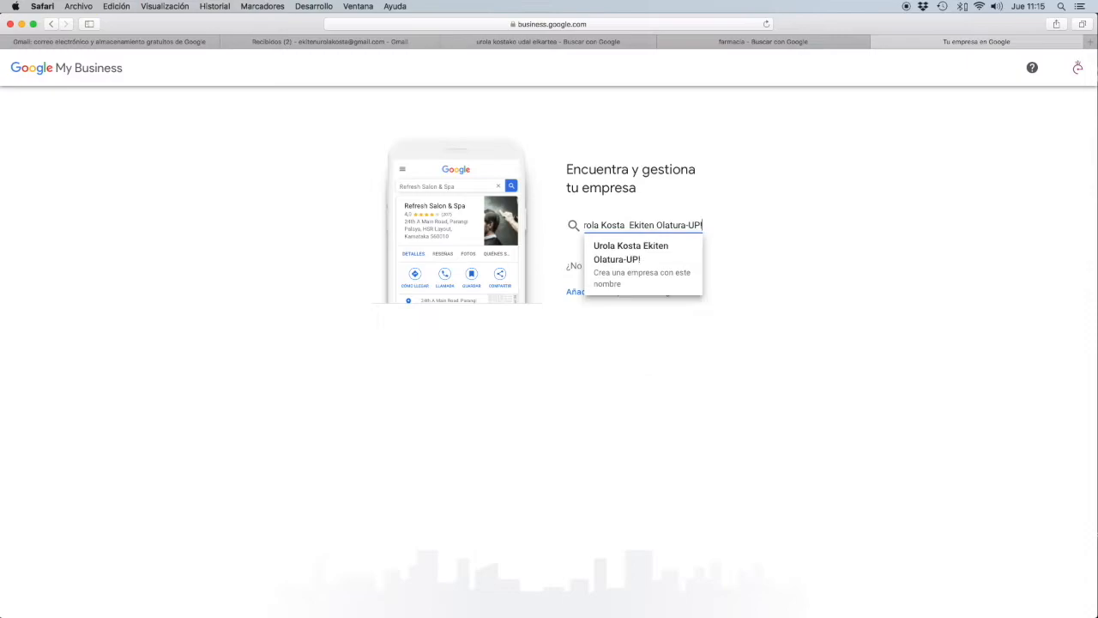
key(BackSpace)
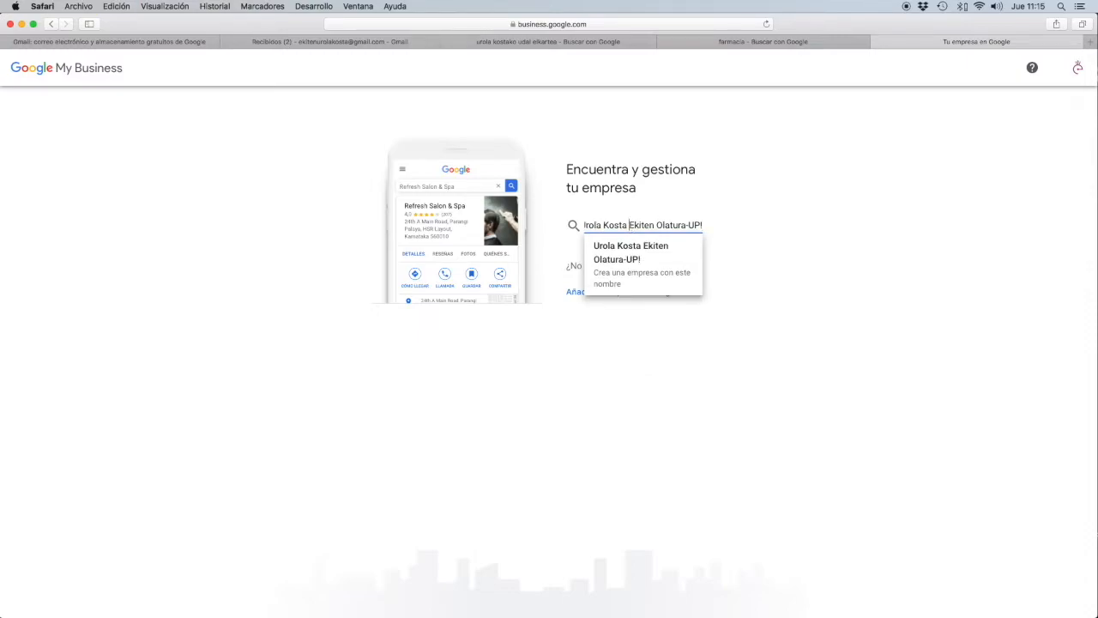
Step: Create a new business named "Urola Kosta Ekiten Olatura-UP!" and proceed to choosing its category
click(653, 265)
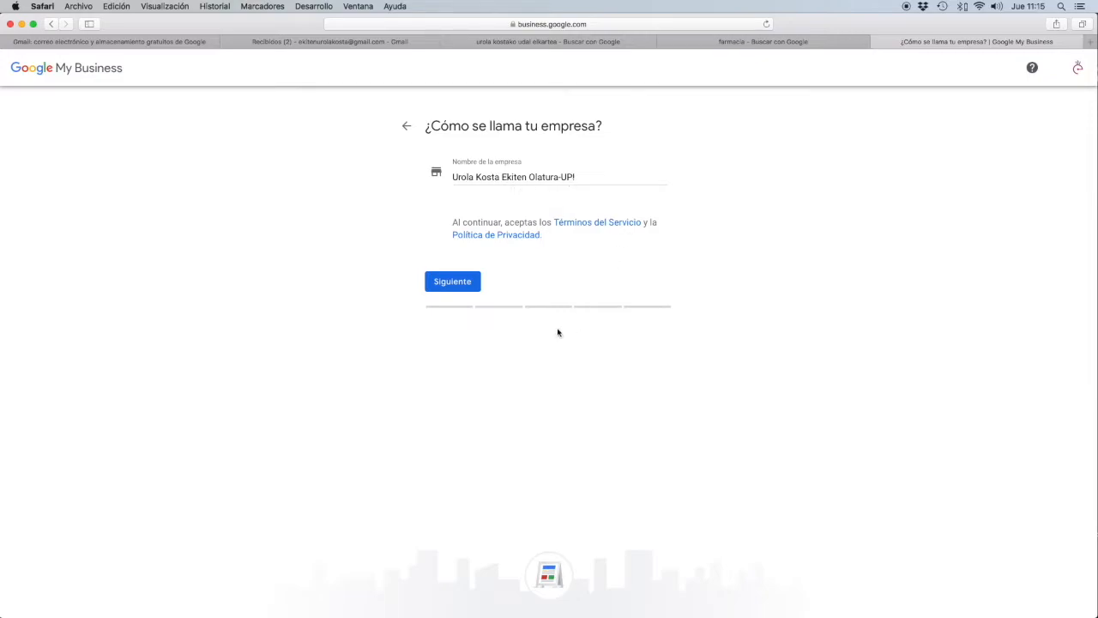
click(462, 286)
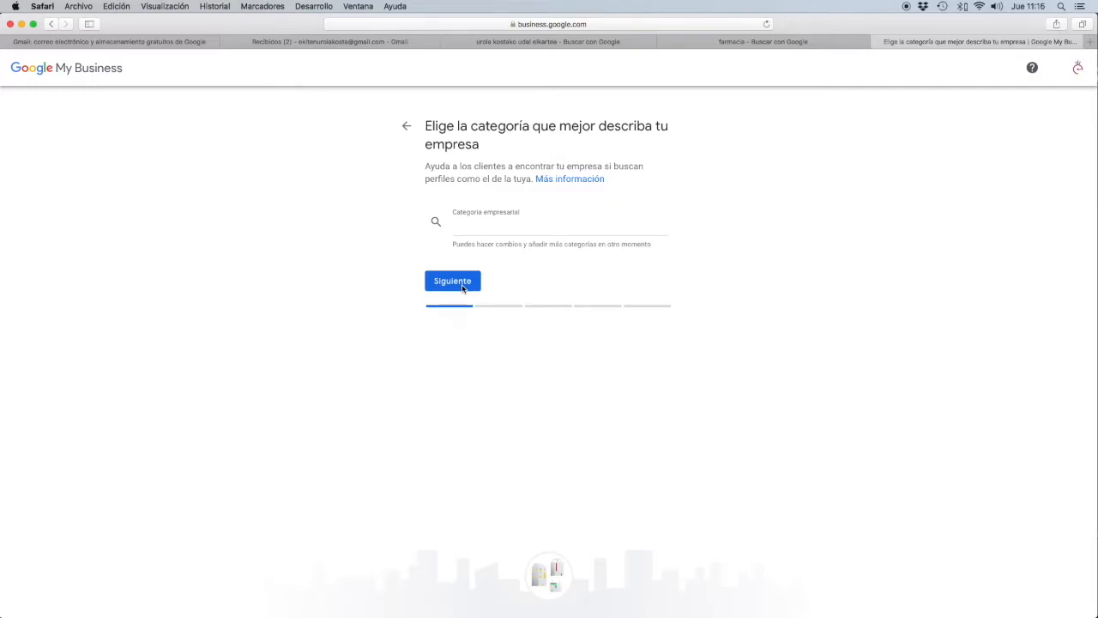
Step: Set the business category to "Agencia de marketing" and proceed to the location question
click(498, 233)
text(Agencia)
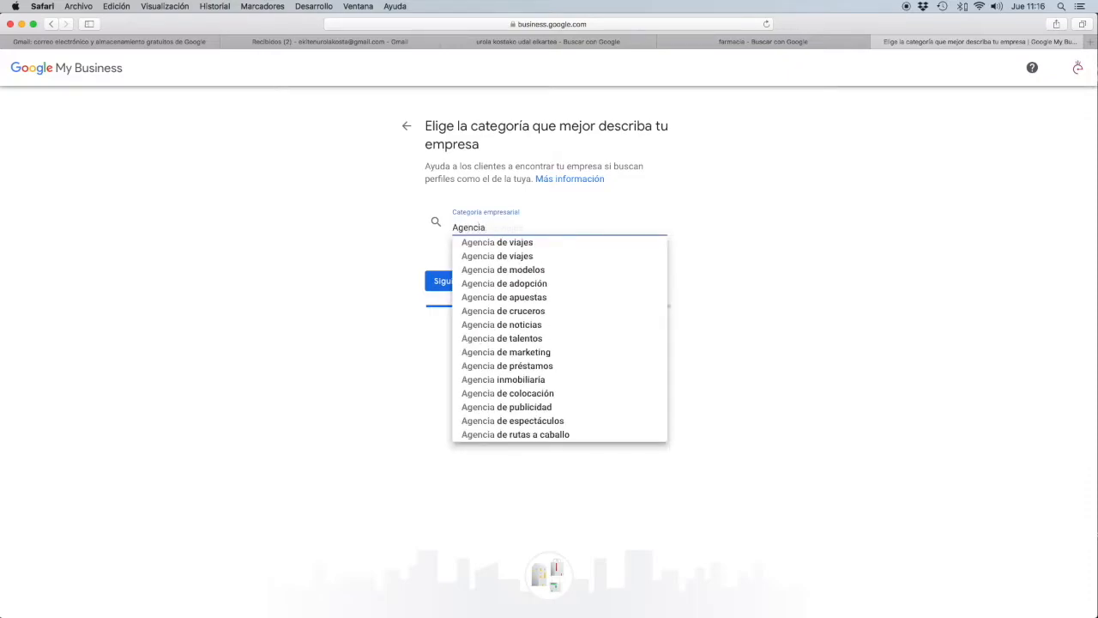
click(542, 352)
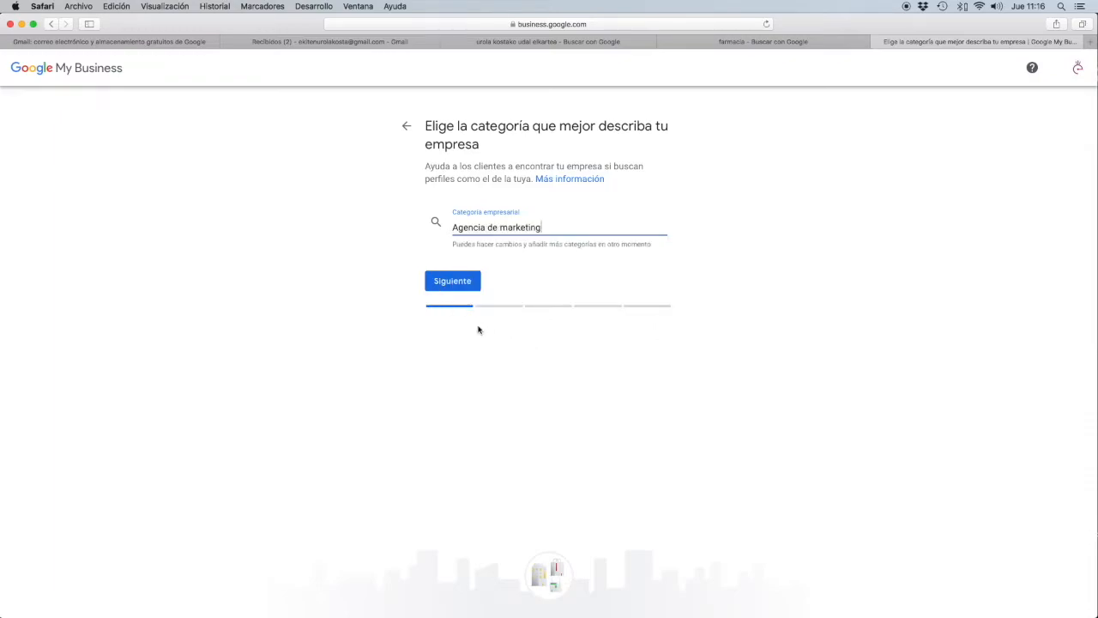
click(453, 283)
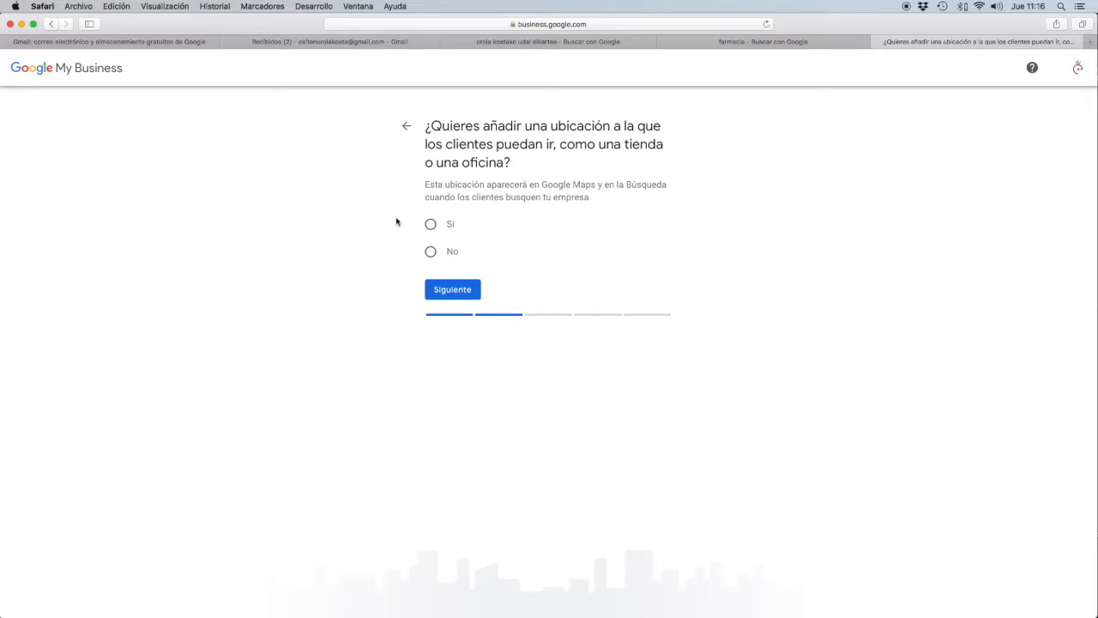
Step: Opt to add a location customers can visit and fill in the business's street address from the matching suggestion
click(432, 225)
click(457, 290)
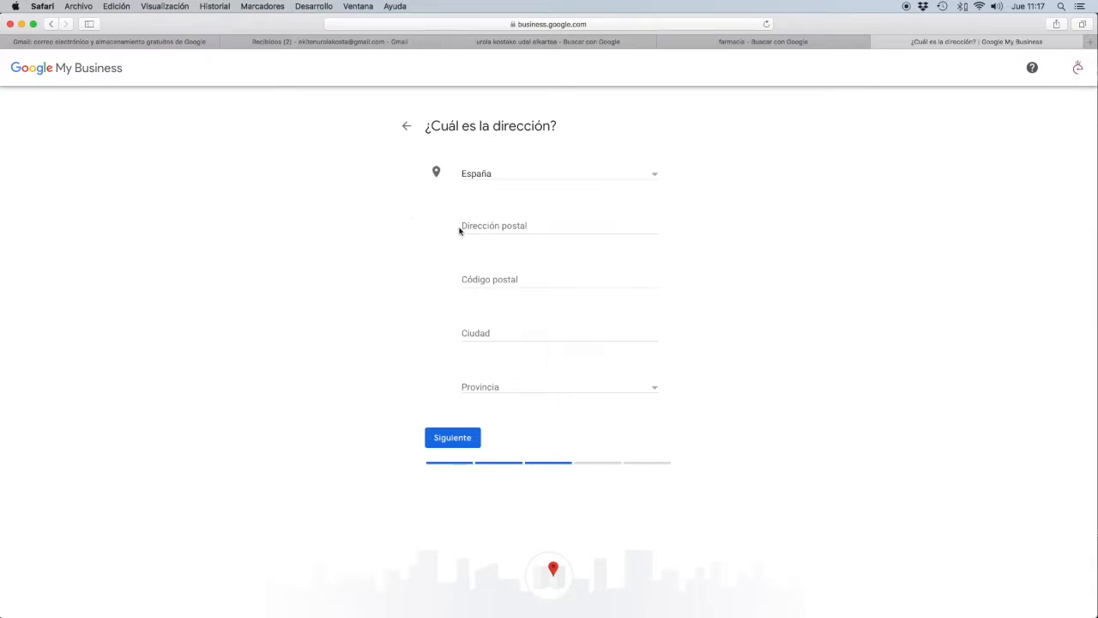
click(517, 232)
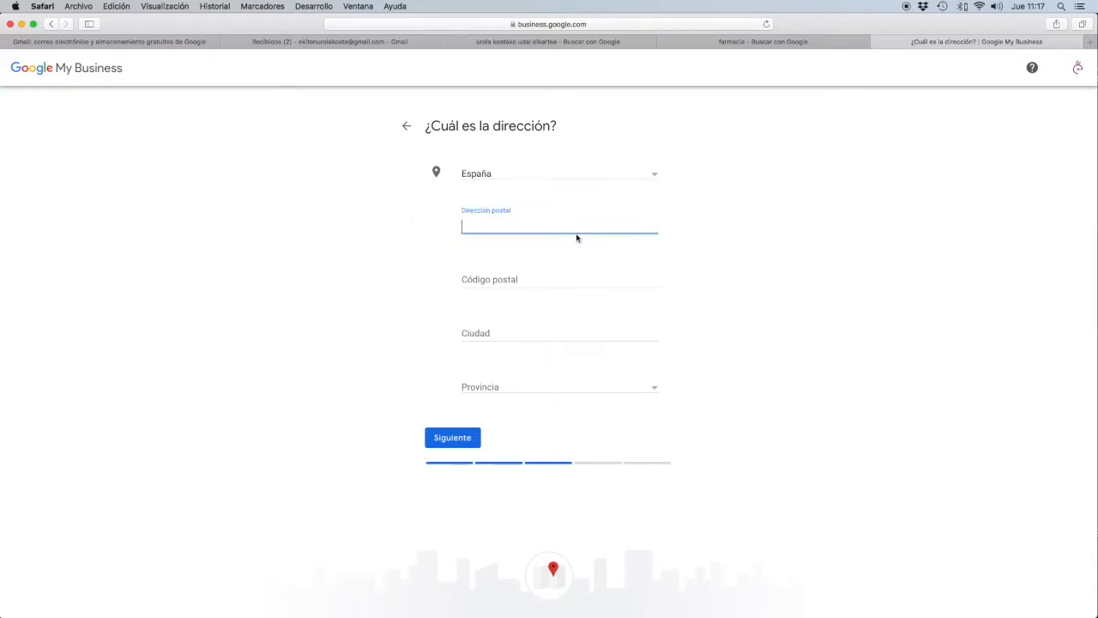
text(Urda)
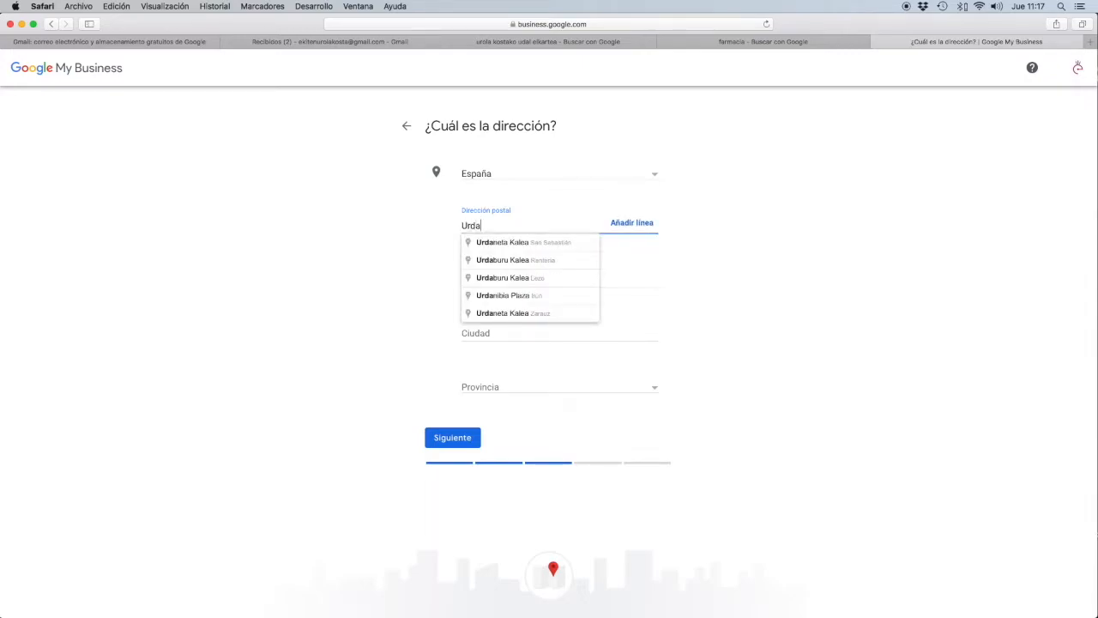
text(neta bi)
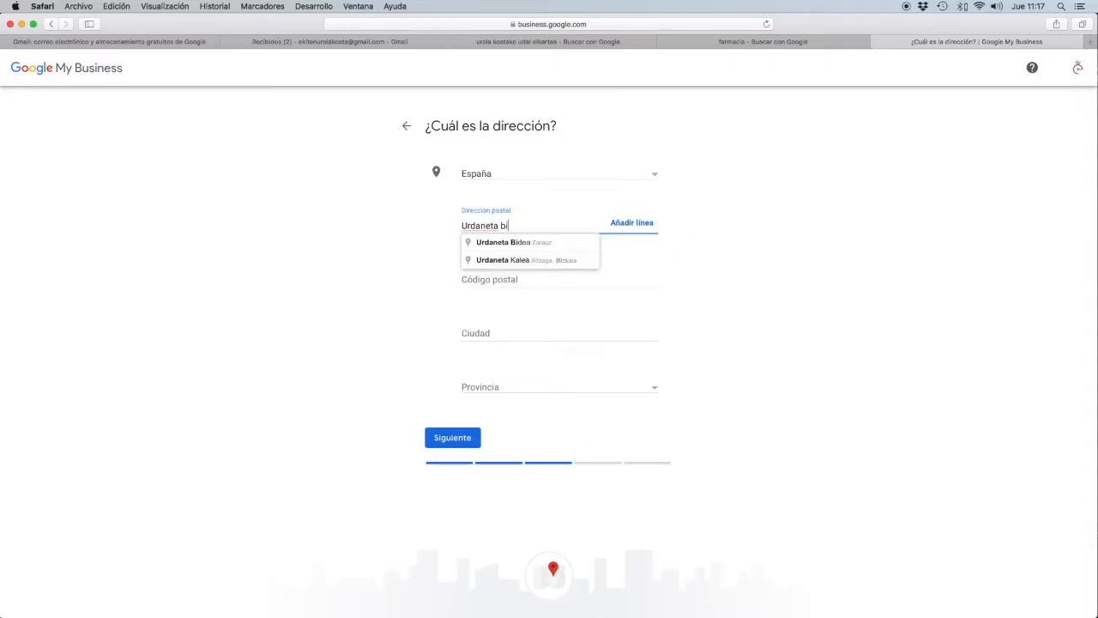
click(554, 245)
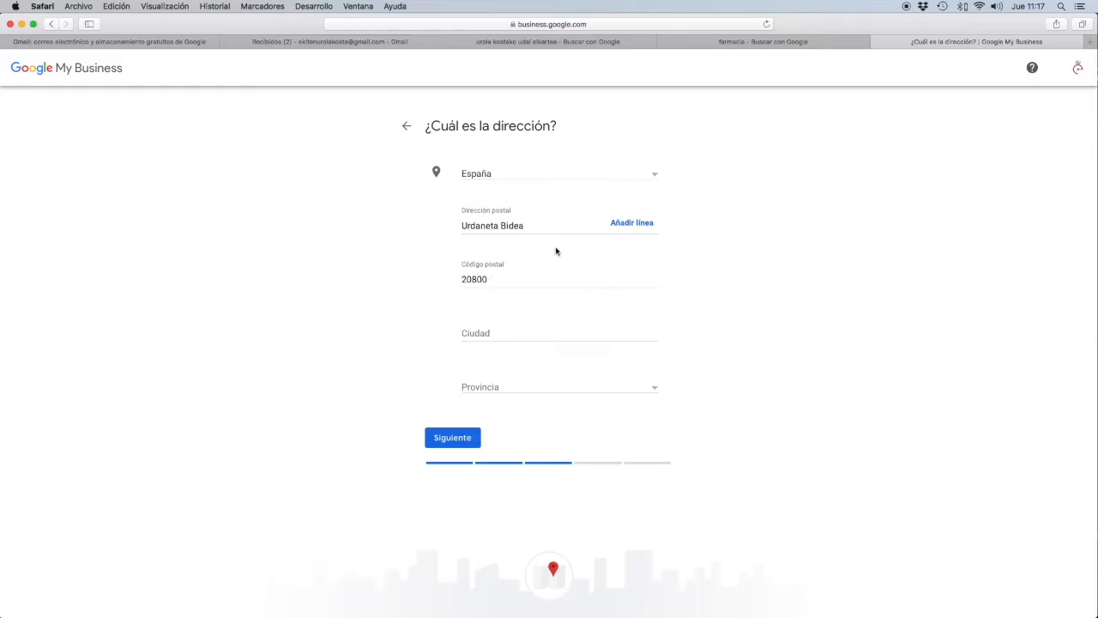
Step: Enter the business's city, select its province and submit the address
click(492, 331)
text(Zarautz)
click(502, 388)
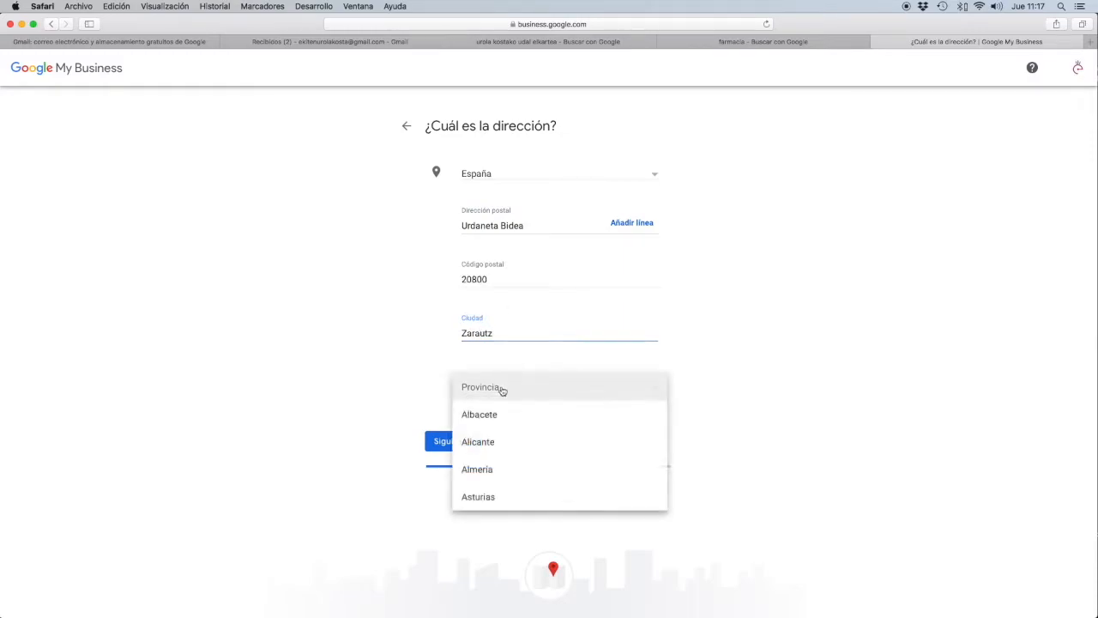
scroll(500, 387, down, 10)
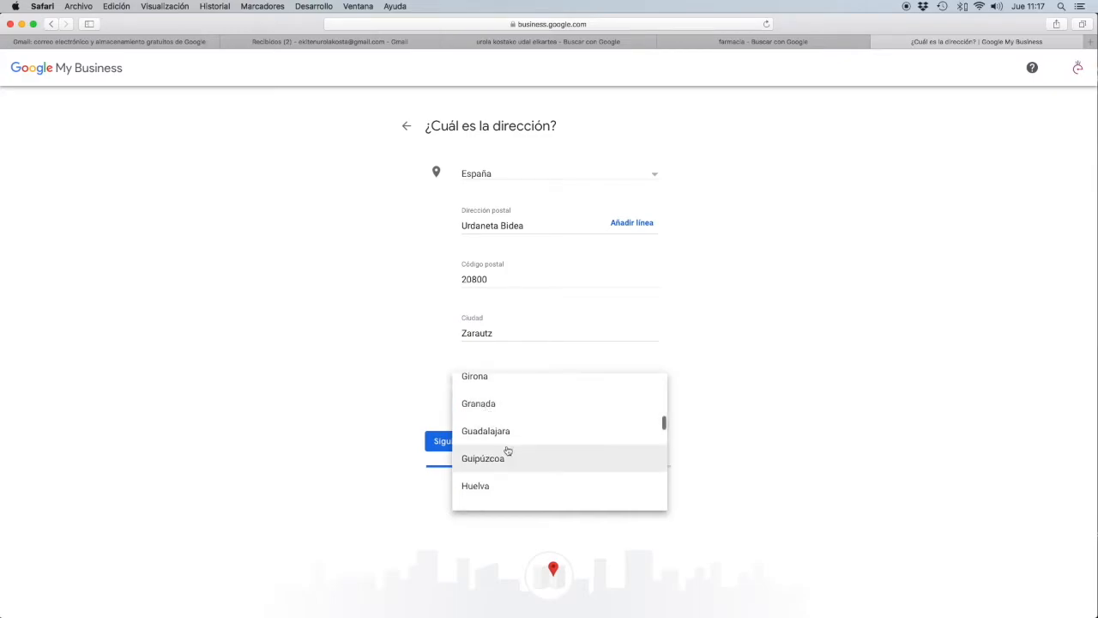
click(507, 453)
click(454, 438)
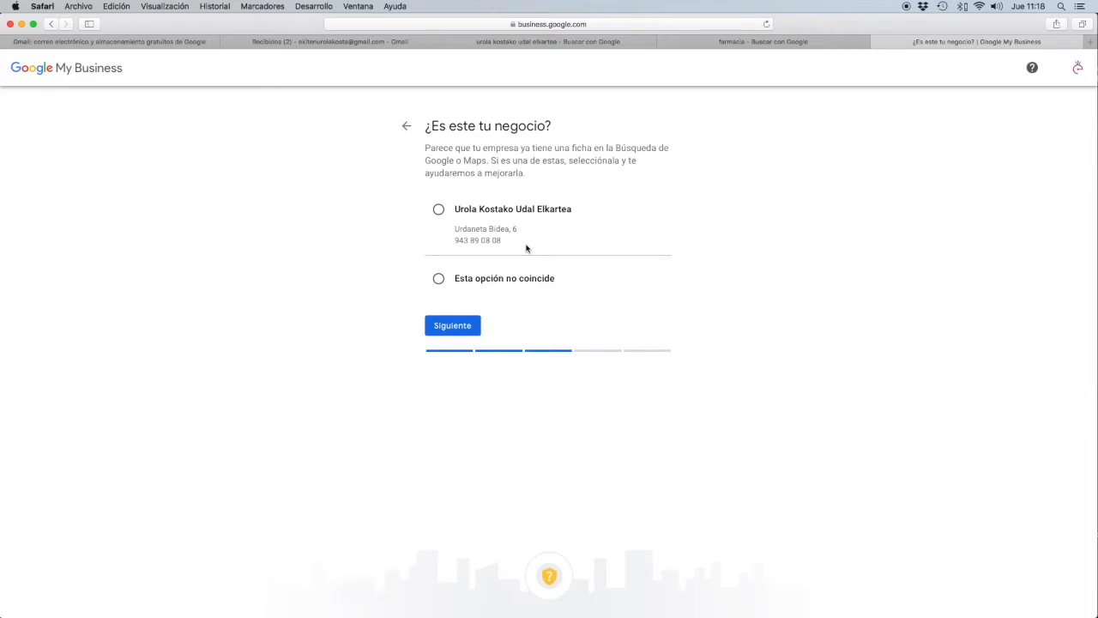
Step: Reject the suggested existing listing and place the map marker on the Urola Kostako Udal Elkartea building
click(438, 283)
click(455, 325)
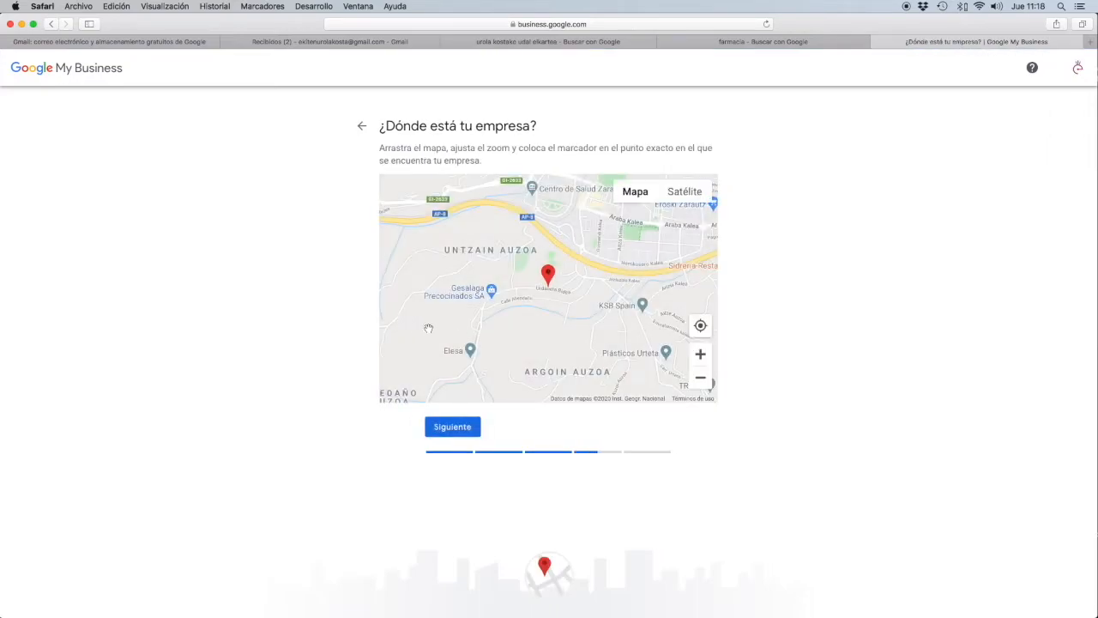
double_click(564, 301)
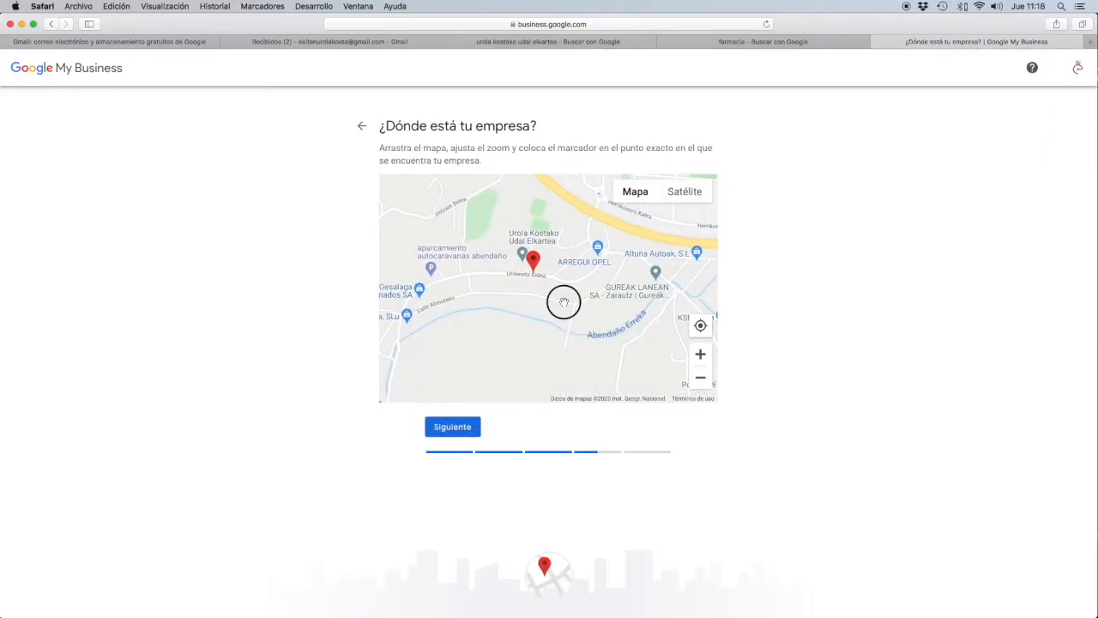
double_click(564, 301)
drag(498, 274, 510, 302)
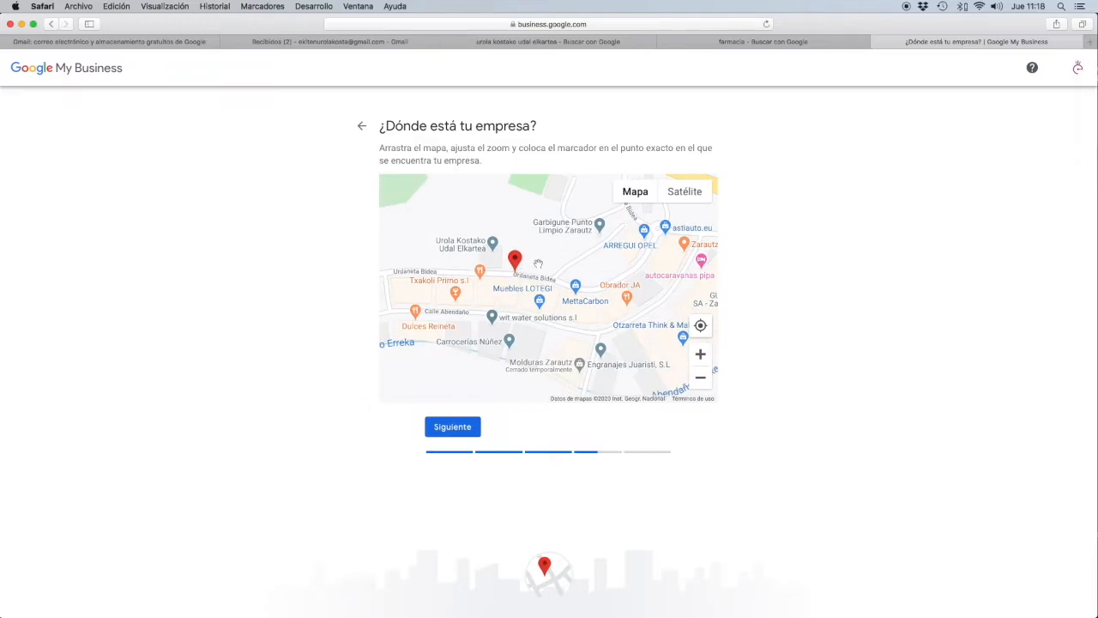
double_click(538, 263)
mouse_move(510, 268)
mouse_down()
mouse_move(483, 258)
mouse_move(580, 265)
mouse_move(476, 257)
mouse_up()
double_click(493, 260)
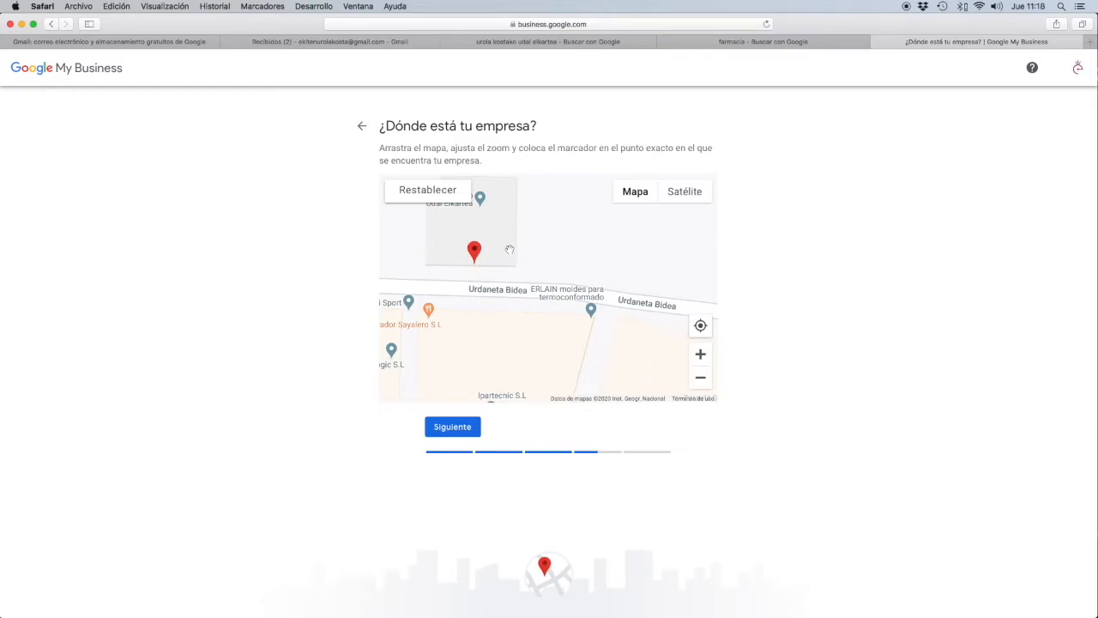
click(464, 429)
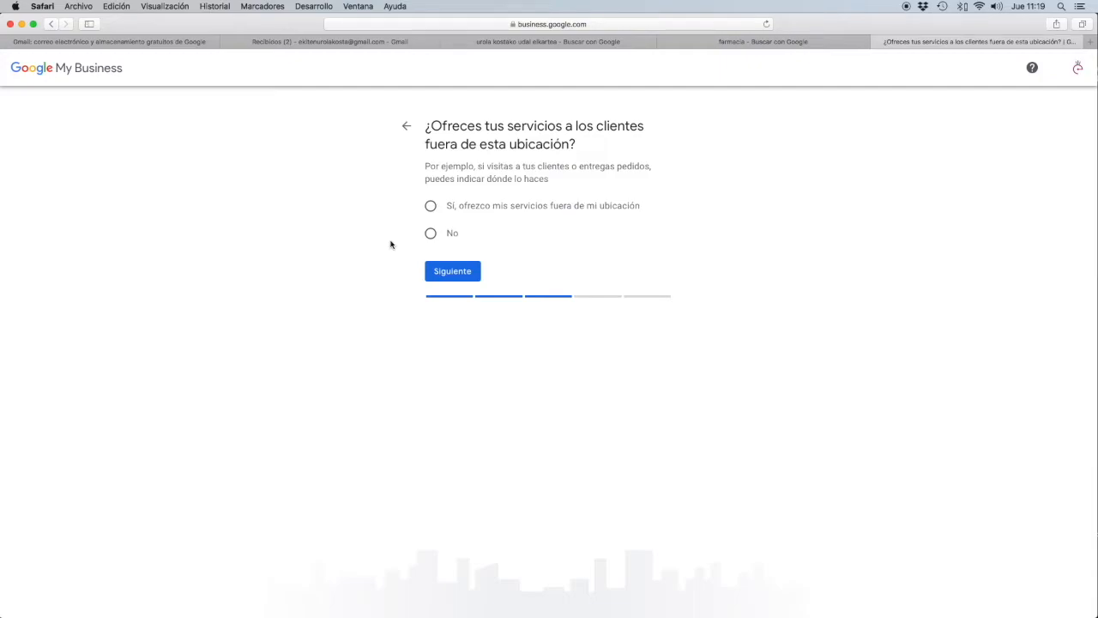
Step: State that services are offered outside the location and add "Gipuzkoa, España" as the service area
click(430, 208)
click(453, 271)
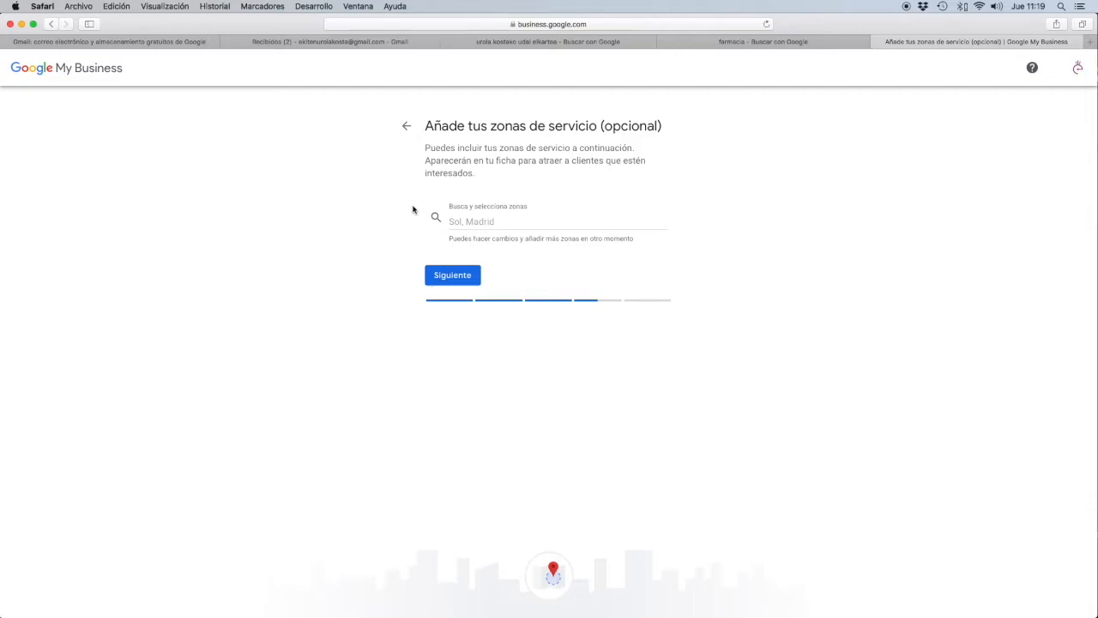
click(489, 221)
text(gi)
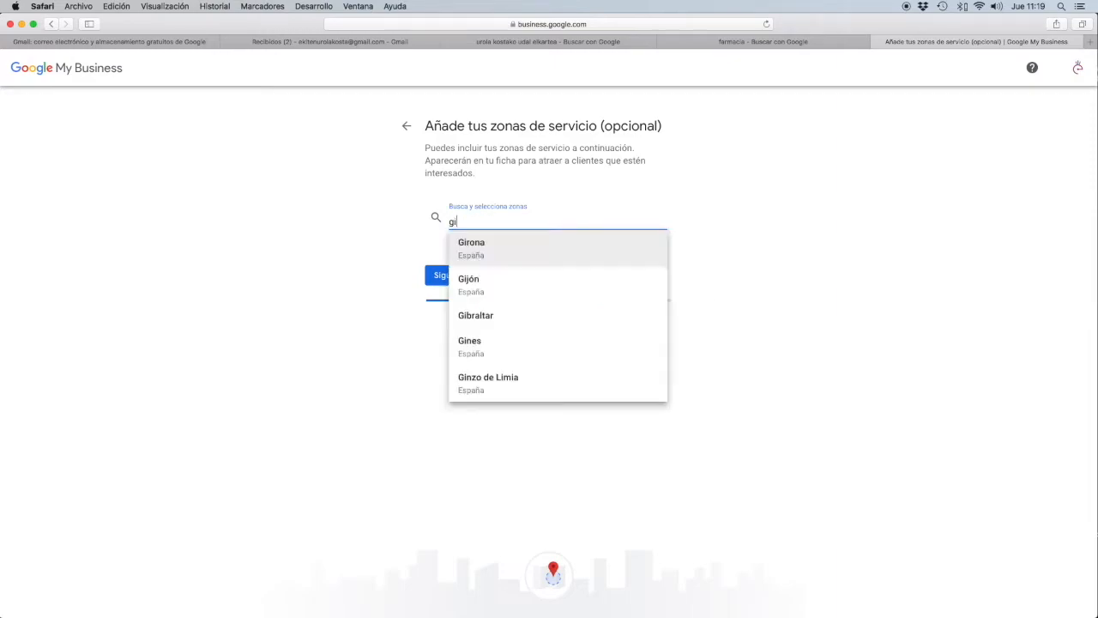
text(pu)
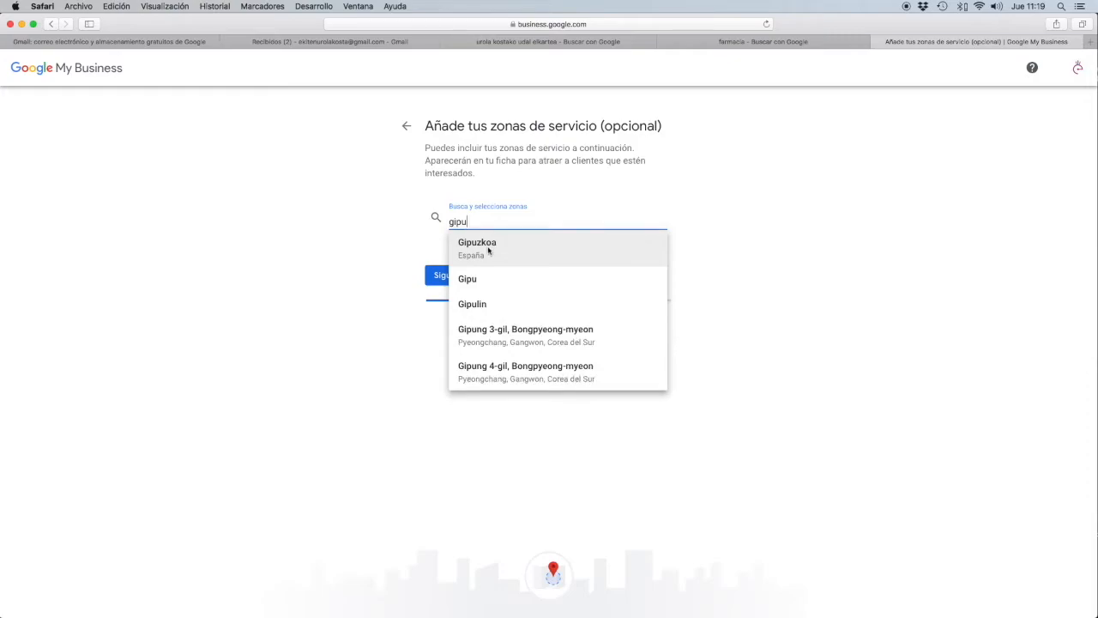
click(489, 249)
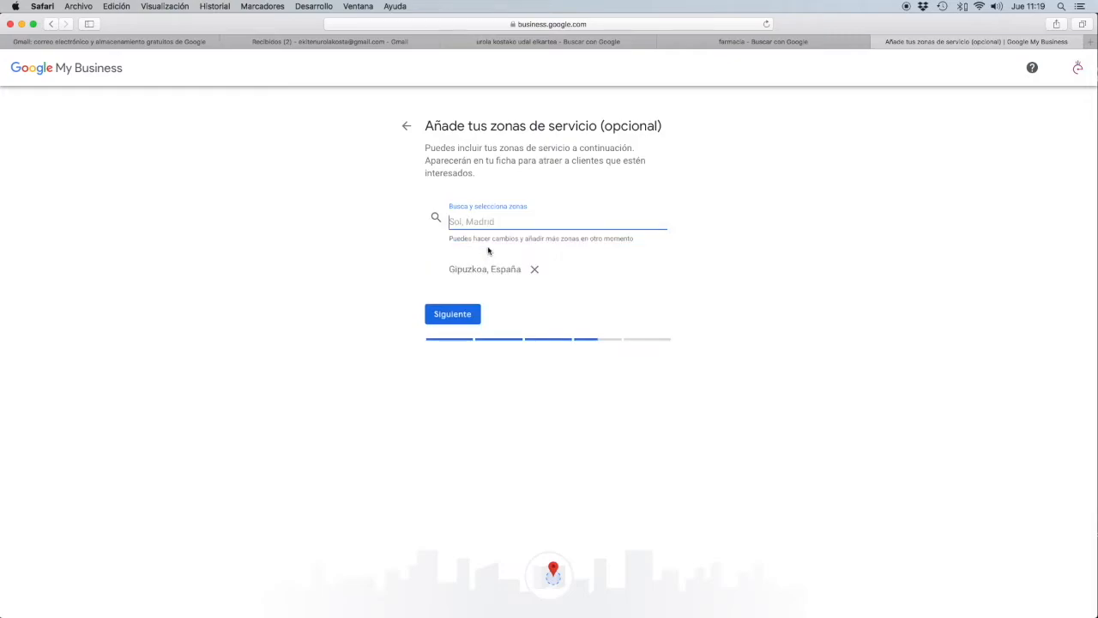
click(453, 315)
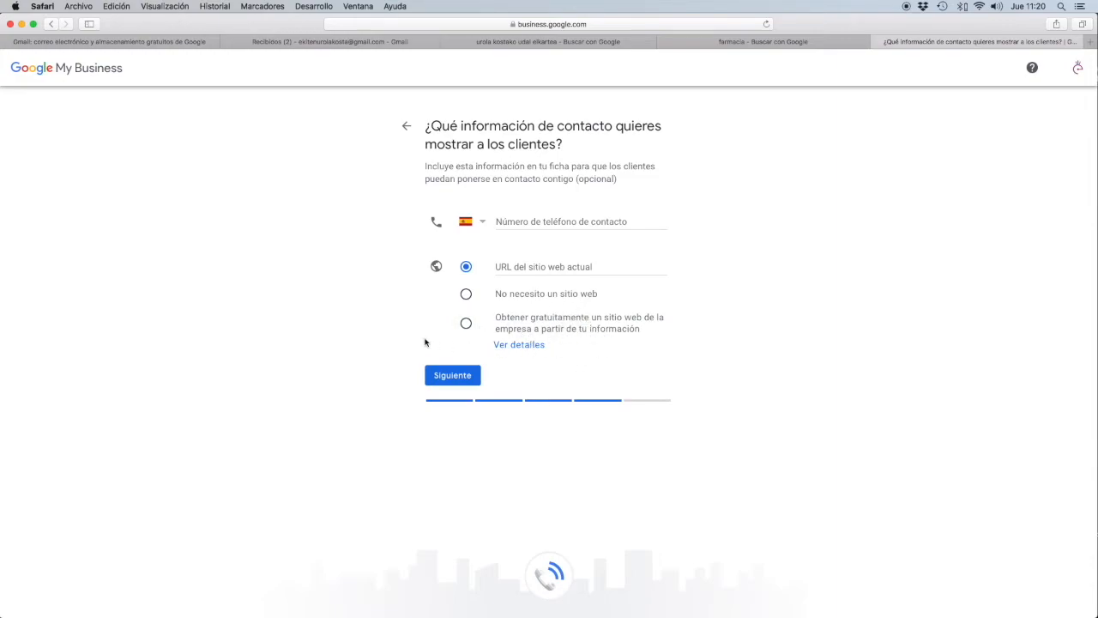
Step: Finish the listing without contact details and postpone its verification
click(458, 380)
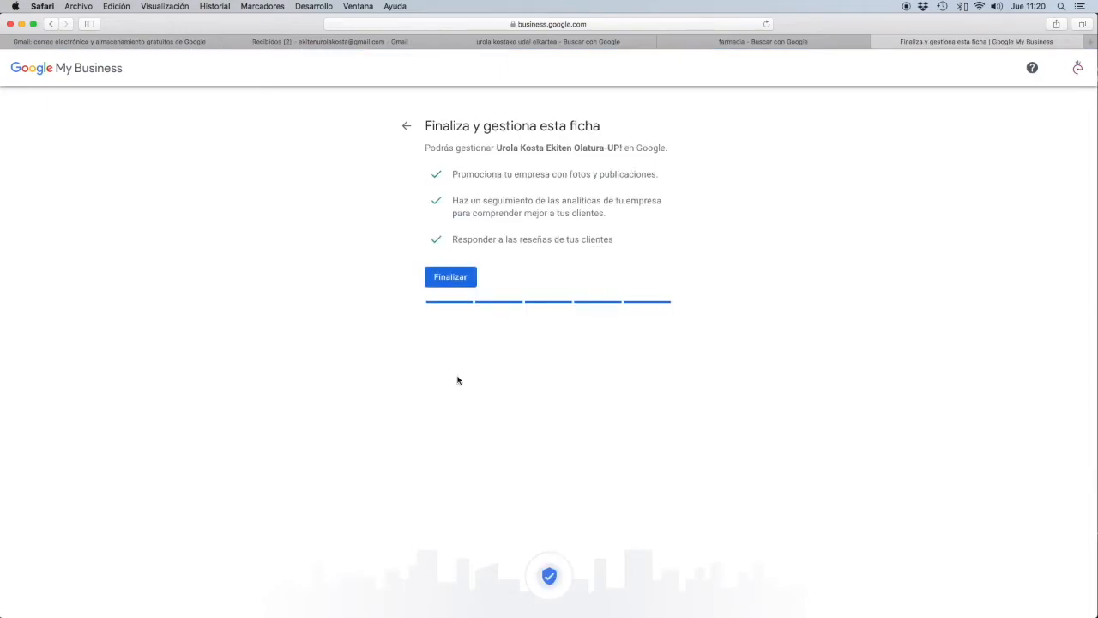
click(460, 280)
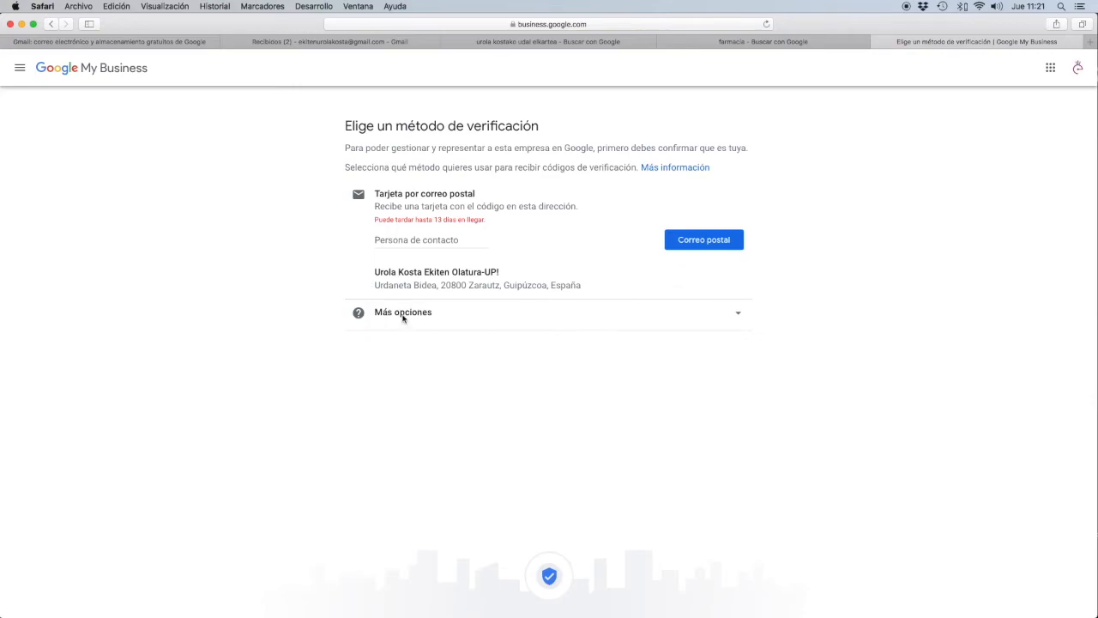
click(733, 319)
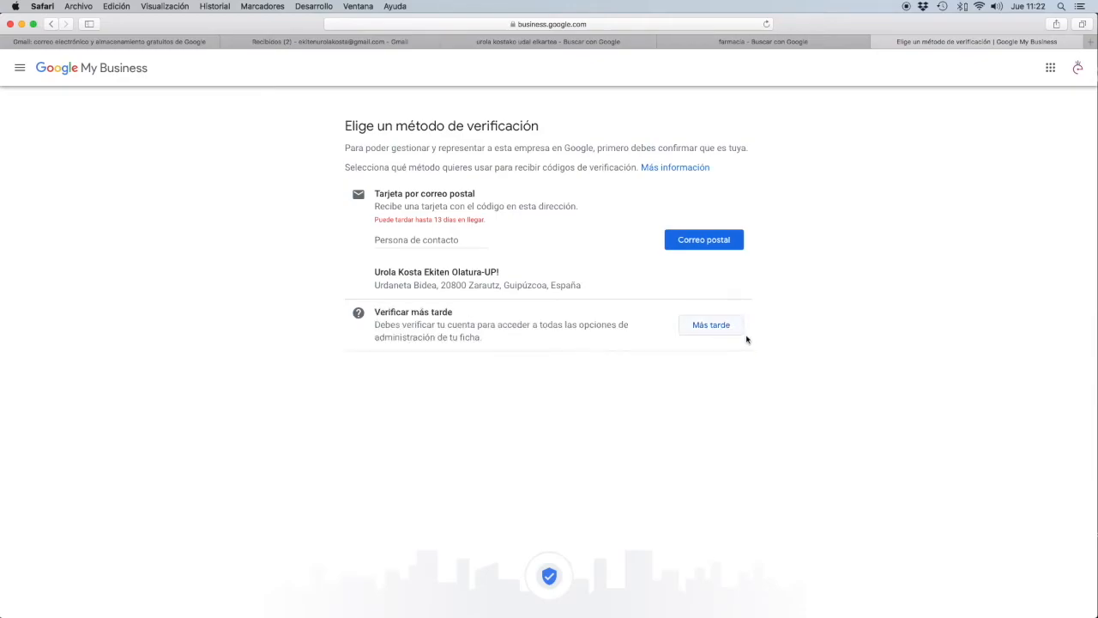
click(712, 326)
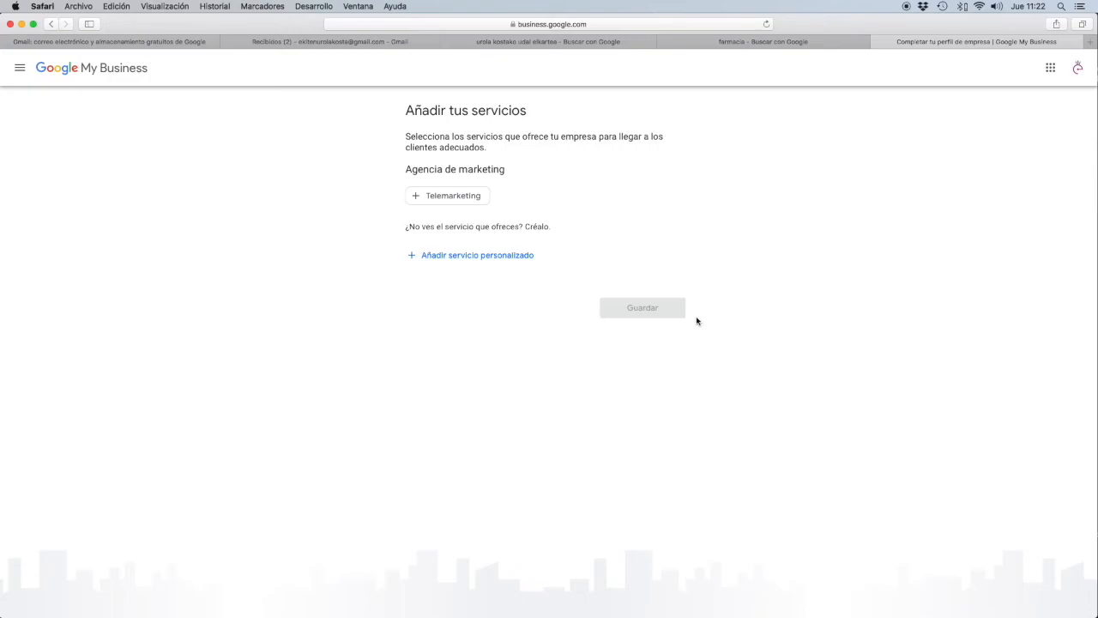
Step: Save Telemarketing as an offered service, skip the description and photos, and continue to the profile dashboard
click(447, 202)
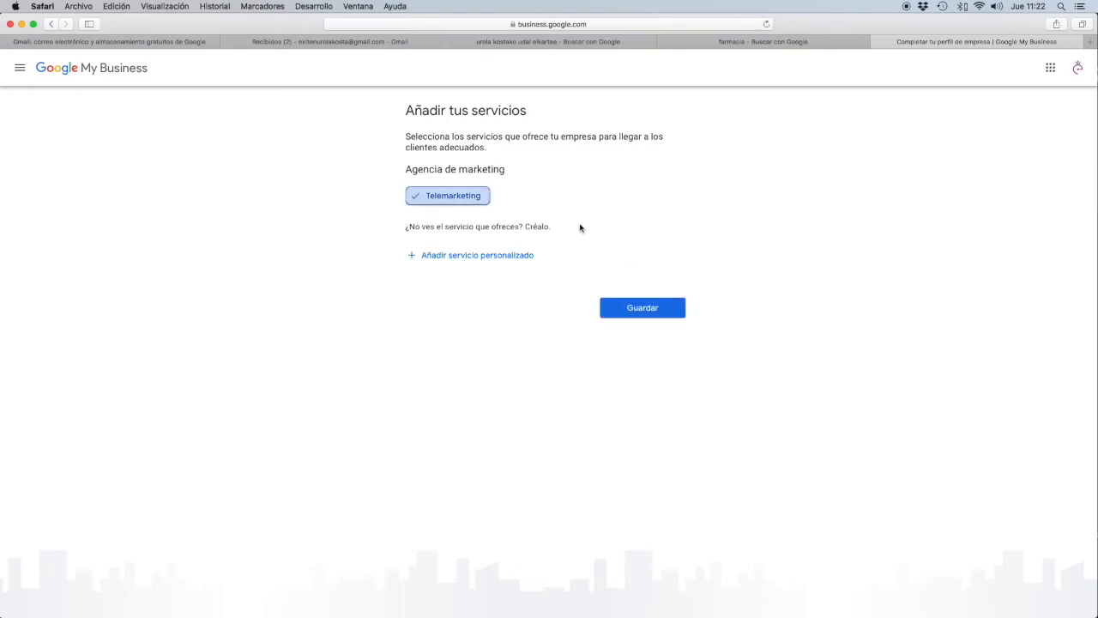
click(645, 311)
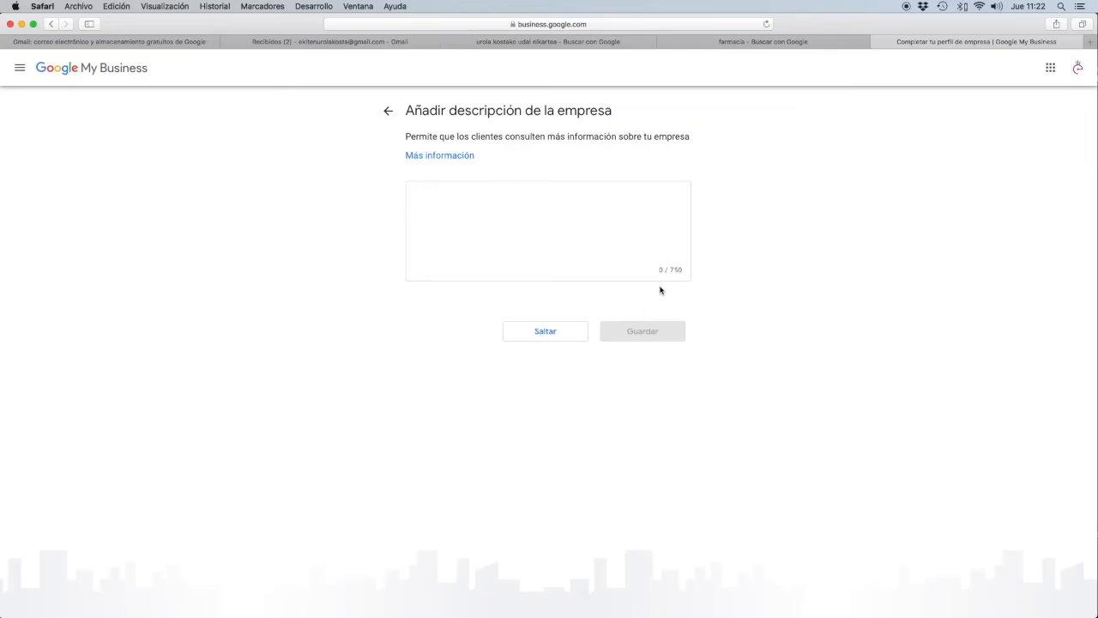
click(543, 337)
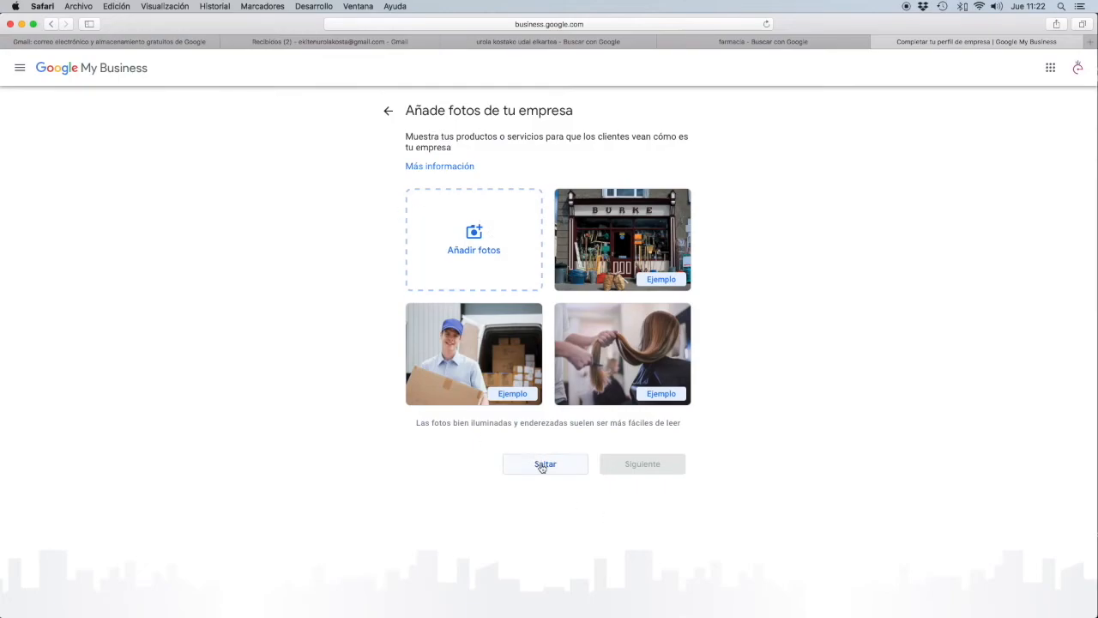
click(542, 464)
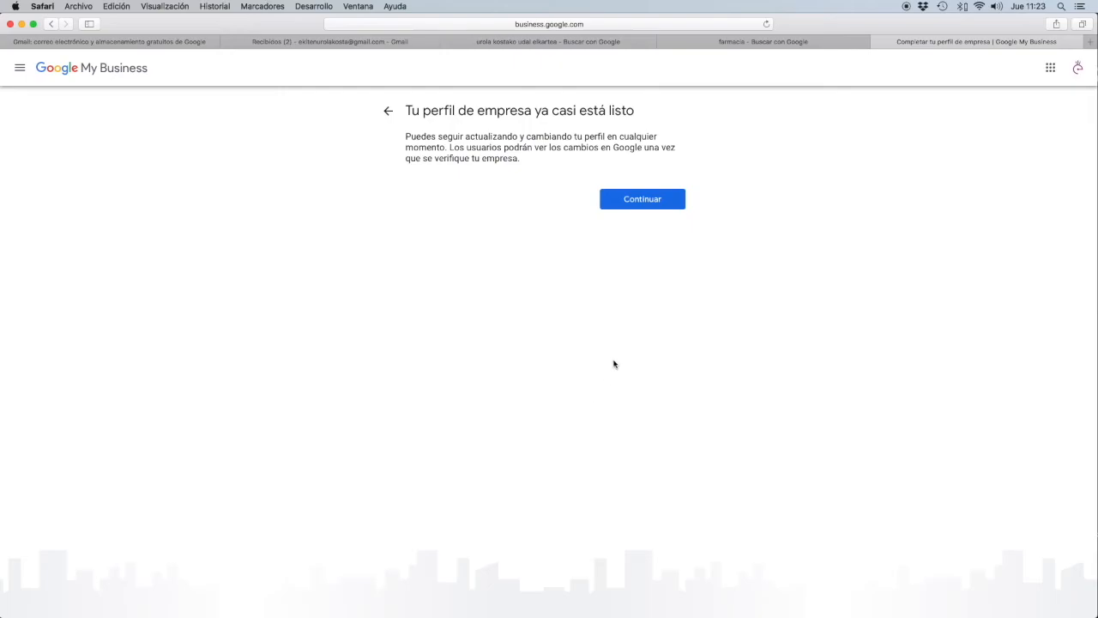
click(636, 202)
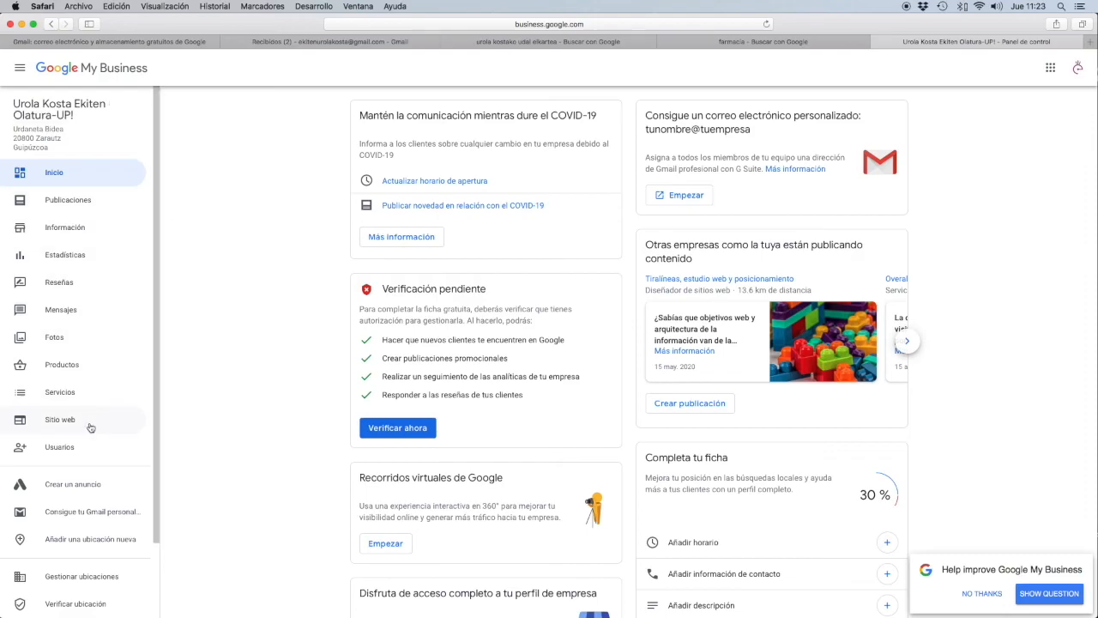
Step: Look through the dashboard cards, including the pending verification and the profile completion suggestions
scroll(253, 360, down, 3)
scroll(253, 361, up, 3)
scroll(254, 360, down, 4)
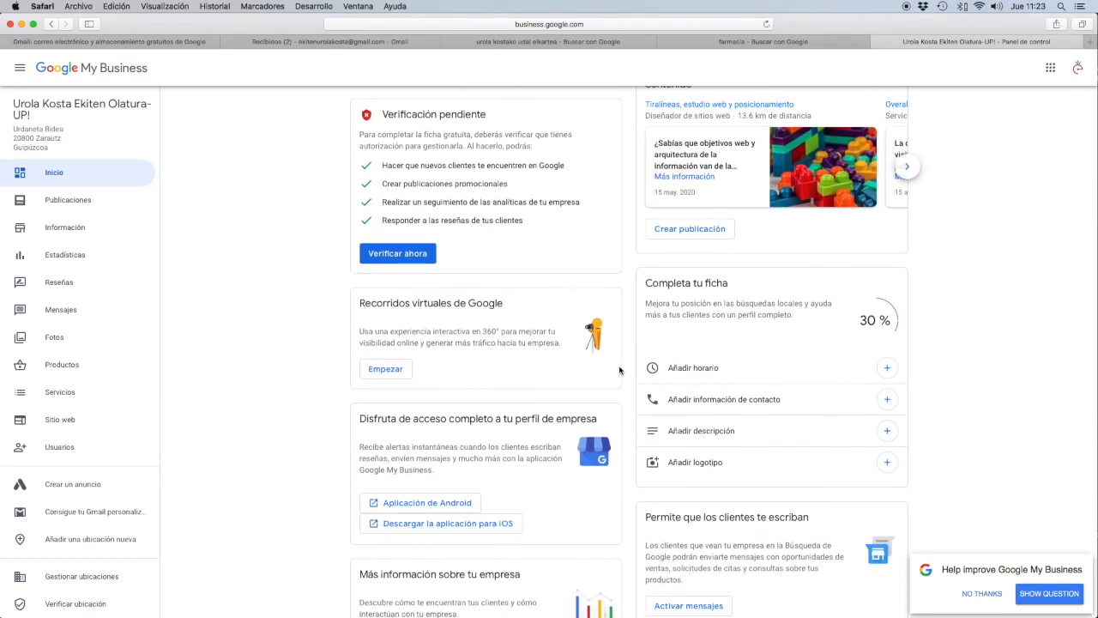
scroll(952, 324, up, 1)
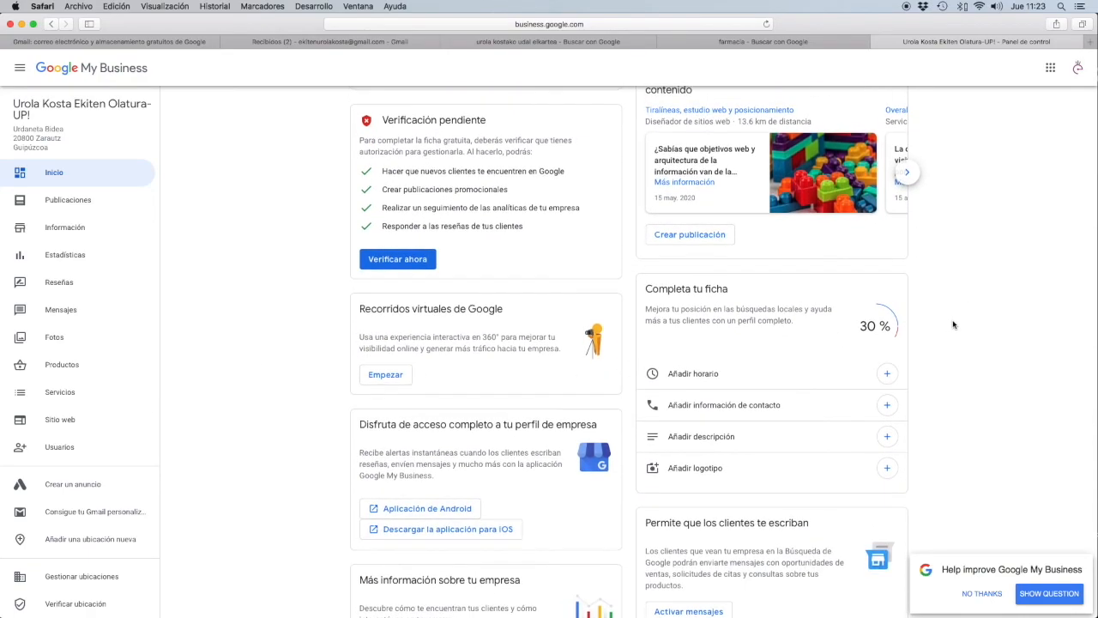
scroll(952, 324, down, 3)
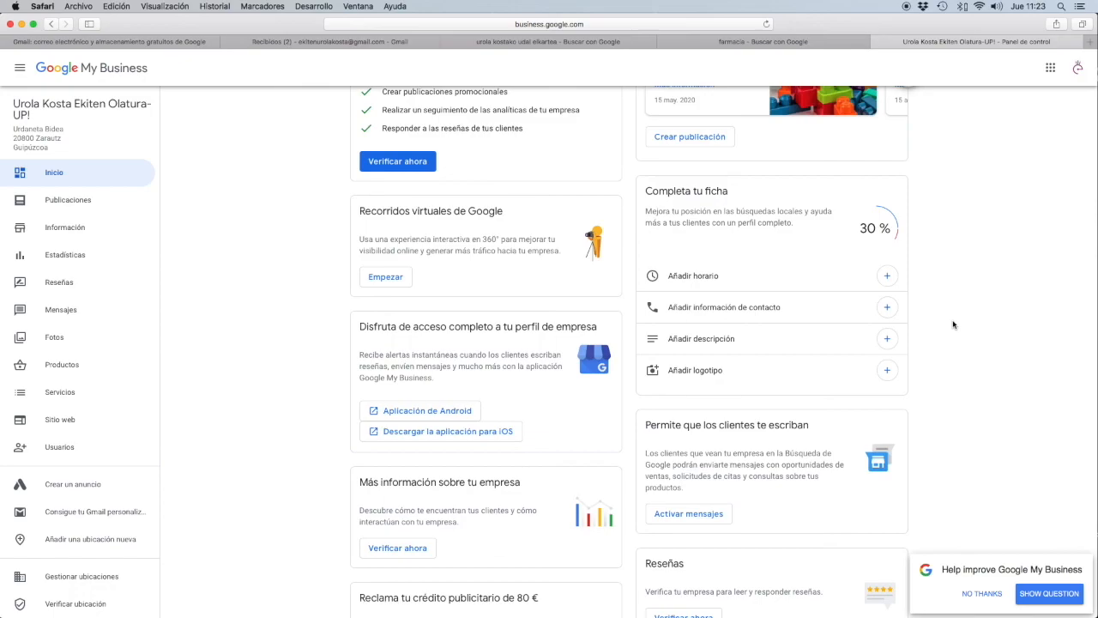
scroll(952, 324, up, 5)
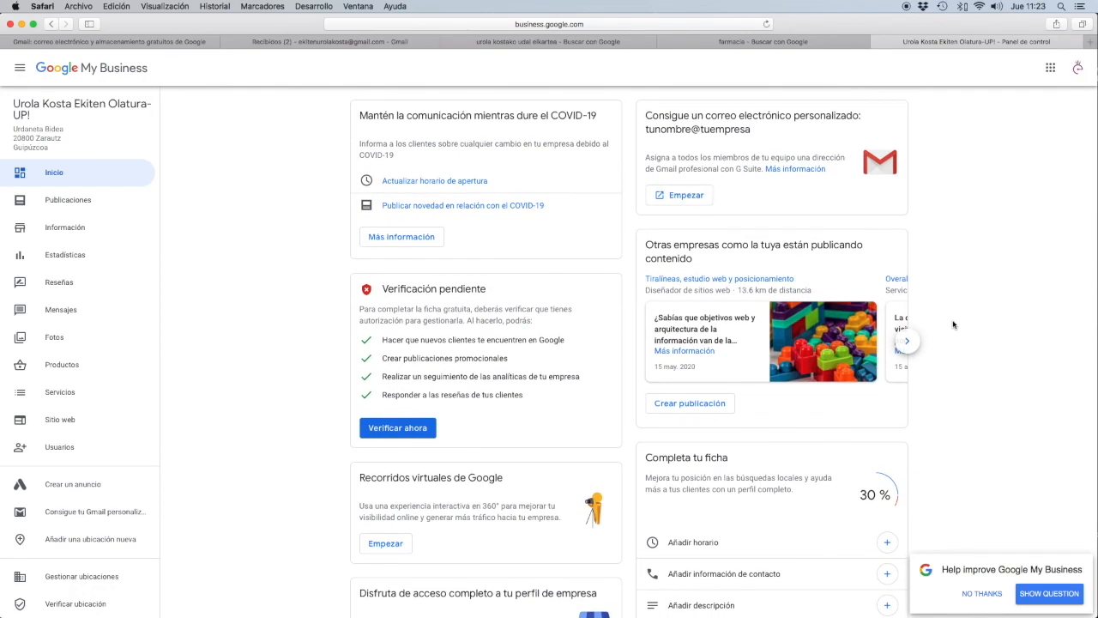